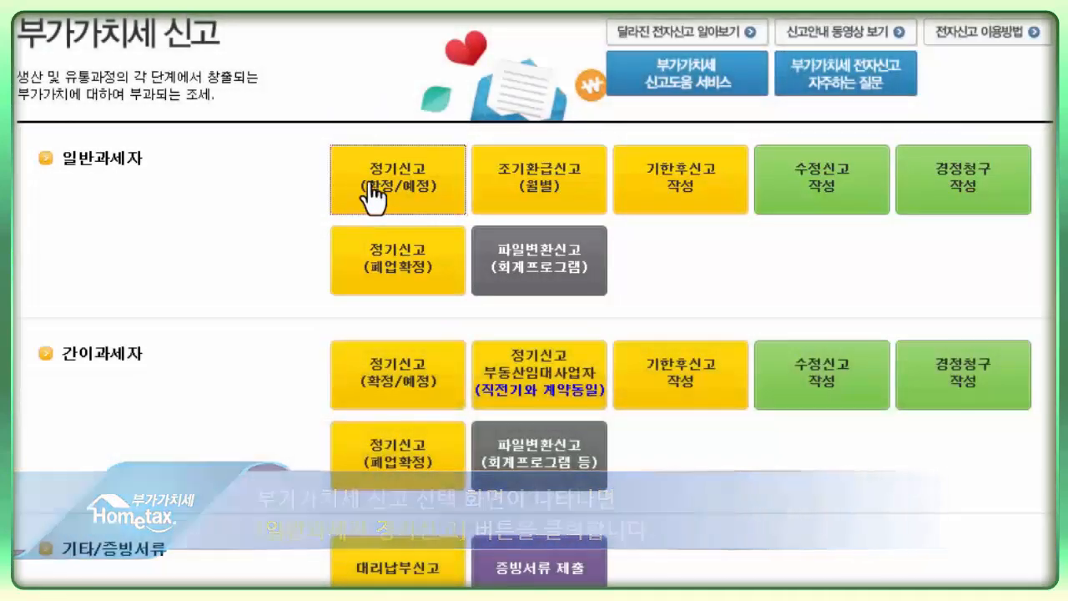
Step: Start the general taxpayer's regular VAT return (확정/예정) and include the depreciable asset acquisition statement (건물 등 감가상각자산 취득명세서)
{"action": "left_click", "coordinate": [365, 198]}
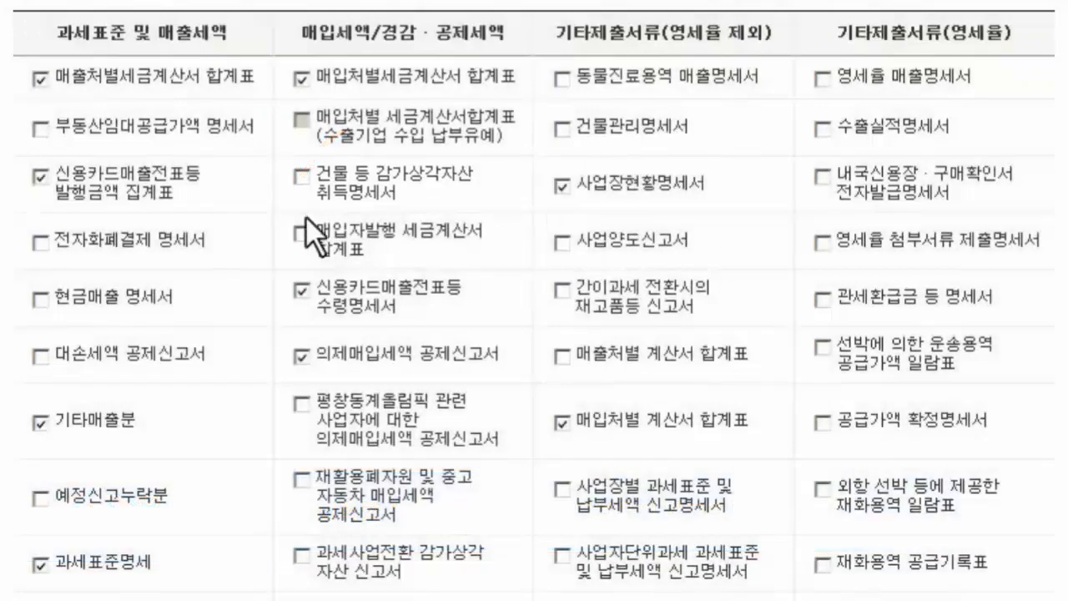
{"action": "left_click", "coordinate": [301, 176]}
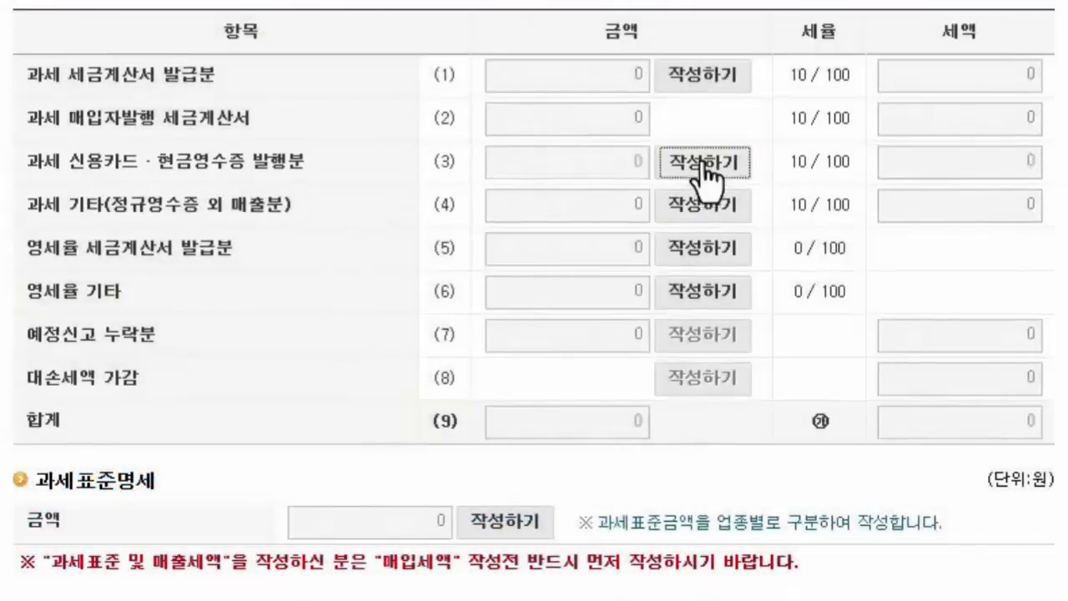
Step: Complete the credit card sales summary (신용카드매출금액등 발행금액집계표) with taxable card sales of 113,100,000 won and cash receipts of 45,300,000 won
{"action": "left_click", "coordinate": [702, 192]}
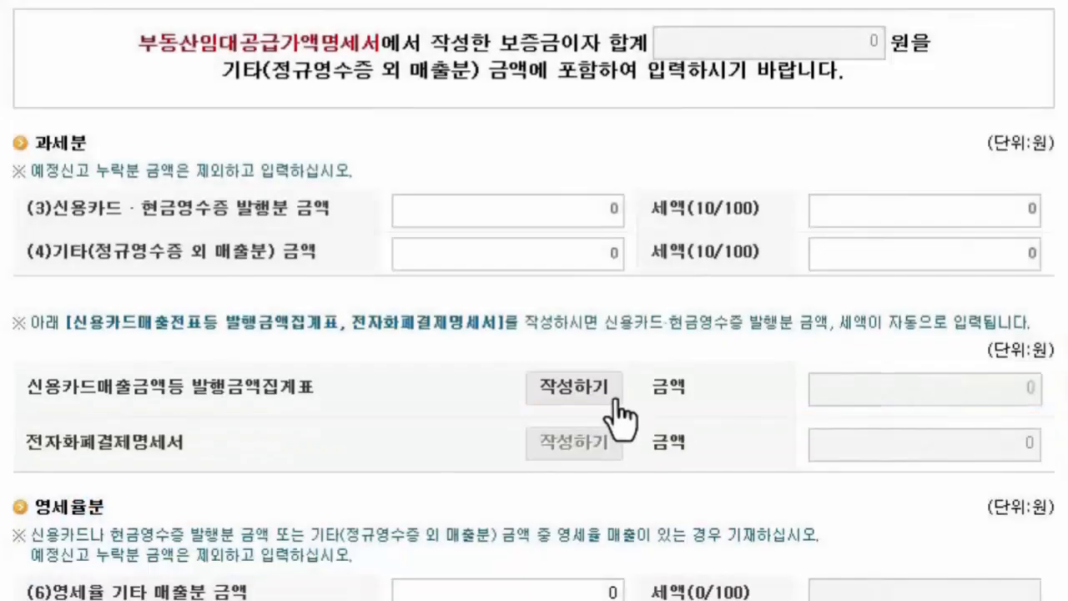
{"action": "left_click", "coordinate": [614, 392]}
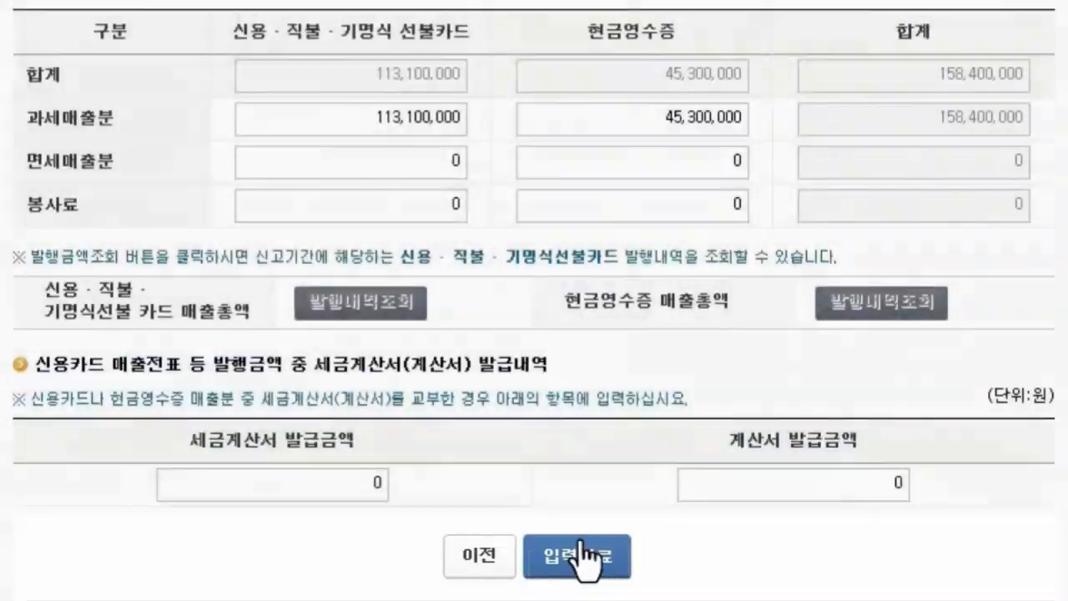
{"action": "left_click", "coordinate": [555, 558]}
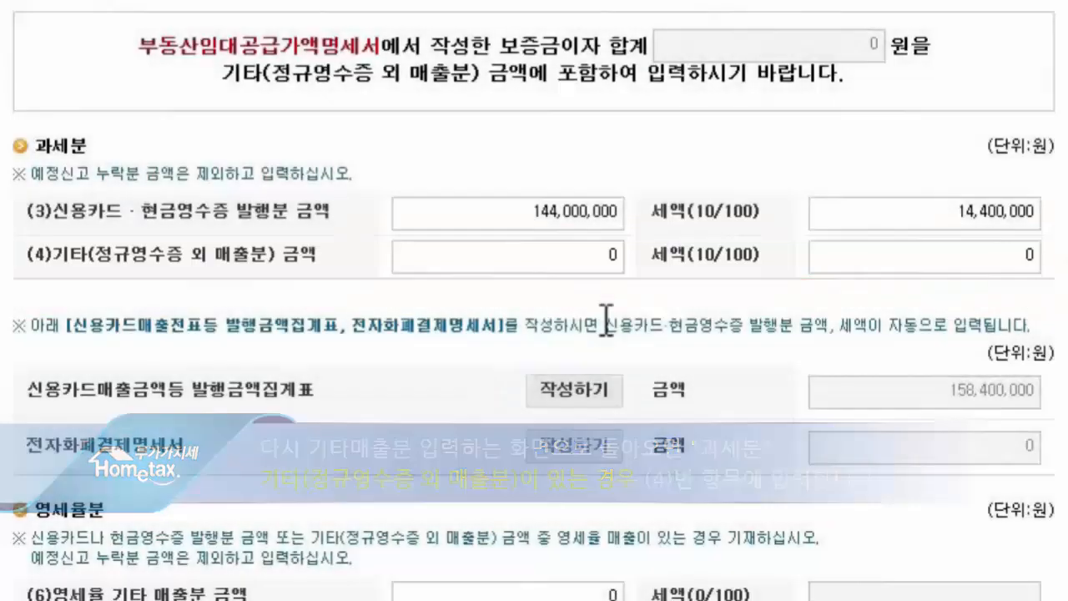
Step: Enter 11,000,000 won as other taxable sales (기타, 정규영수증 외 매출분) and complete the other sales form
{"action": "left_click", "coordinate": [582, 255]}
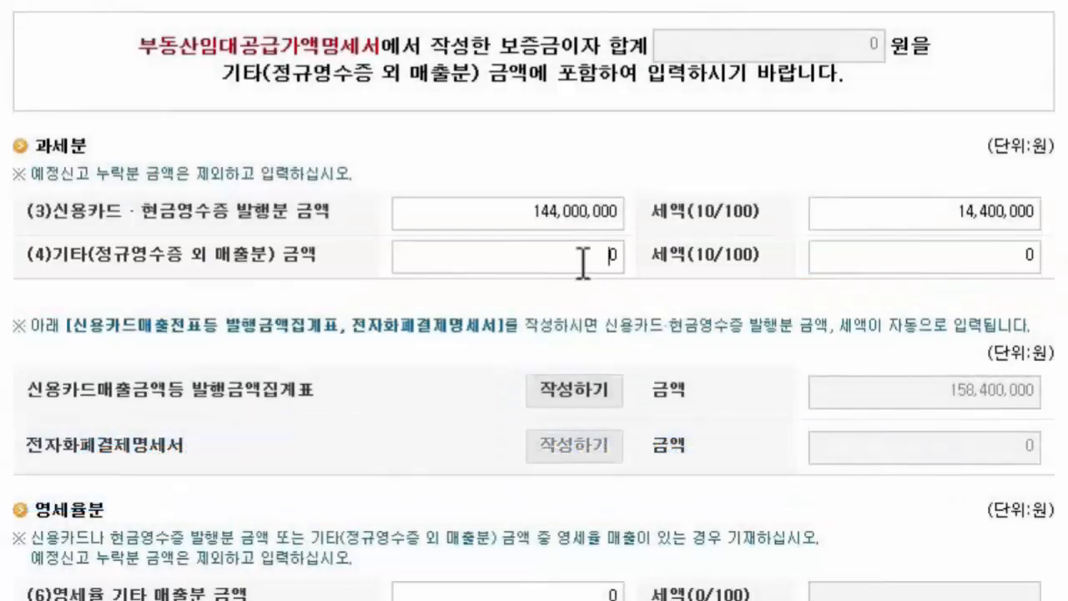
{"action": "type", "text": "11000000"}
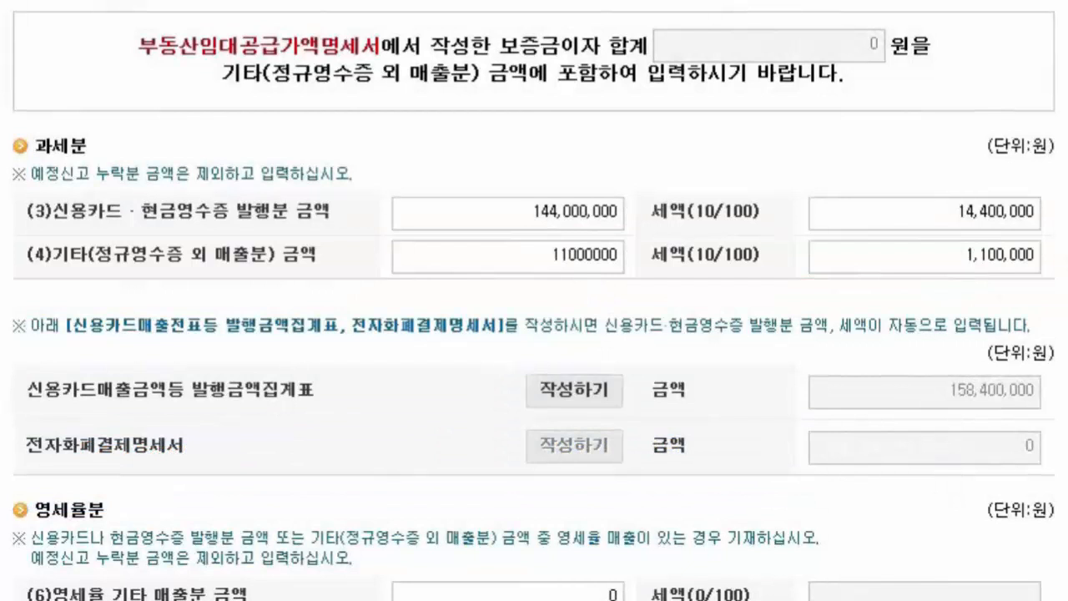
{"action": "scroll", "coordinate": [534, 301], "scroll_direction": "down", "scroll_amount": 2}
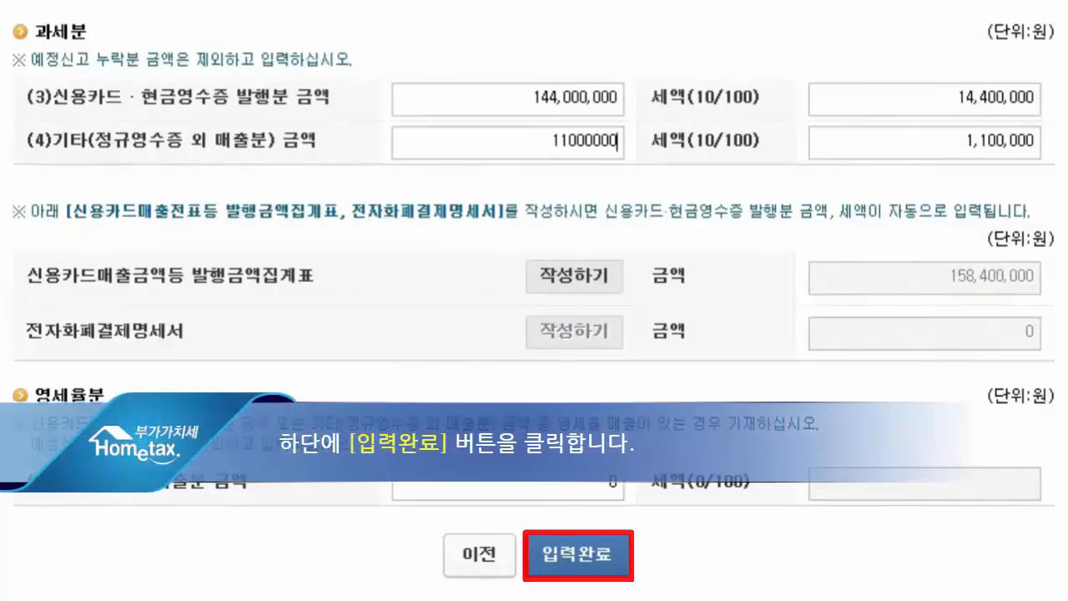
{"action": "left_click", "coordinate": [552, 556]}
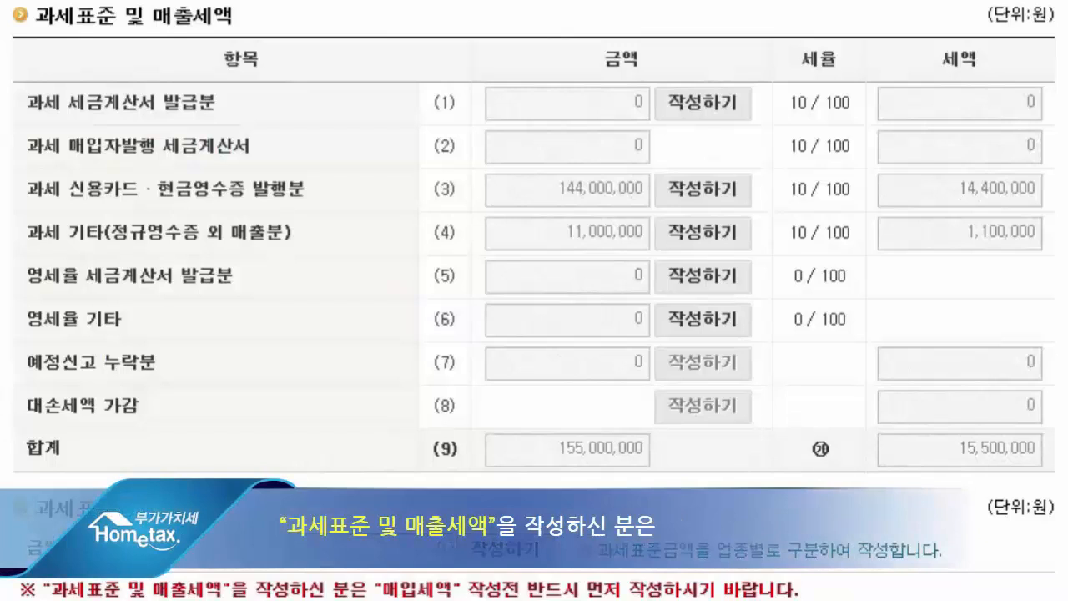
Step: Enter 155,000,000 won for the first business type in the tax base details (과세표준명세), then save and continue
{"action": "scroll", "coordinate": [534, 300], "scroll_direction": "down", "scroll_amount": 3}
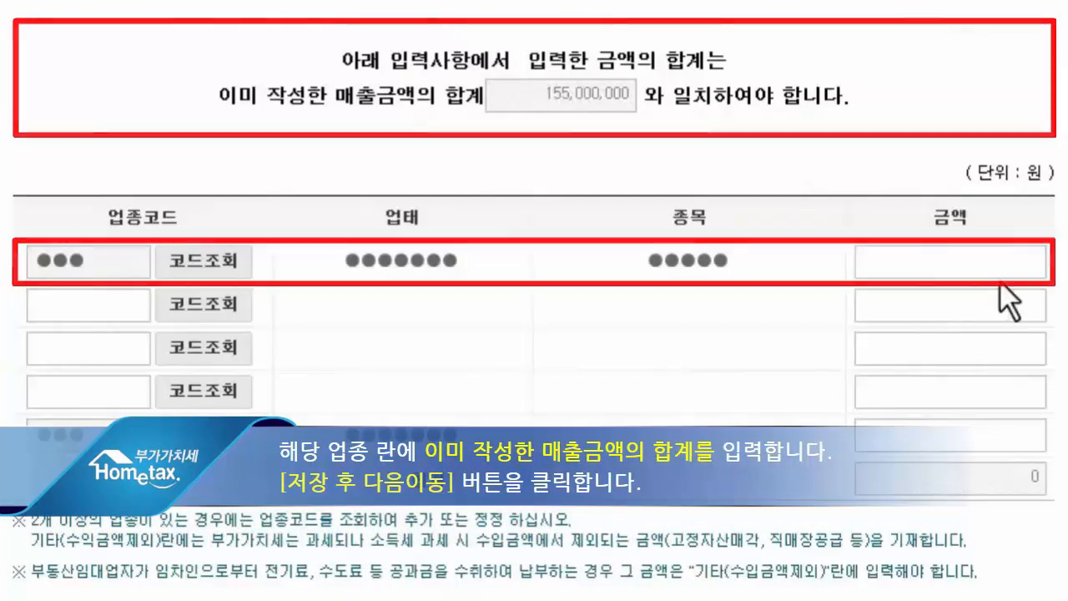
{"action": "left_click", "coordinate": [863, 264]}
{"action": "type", "text": "155000000"}
{"action": "scroll", "coordinate": [863, 267], "scroll_direction": "down", "scroll_amount": 1}
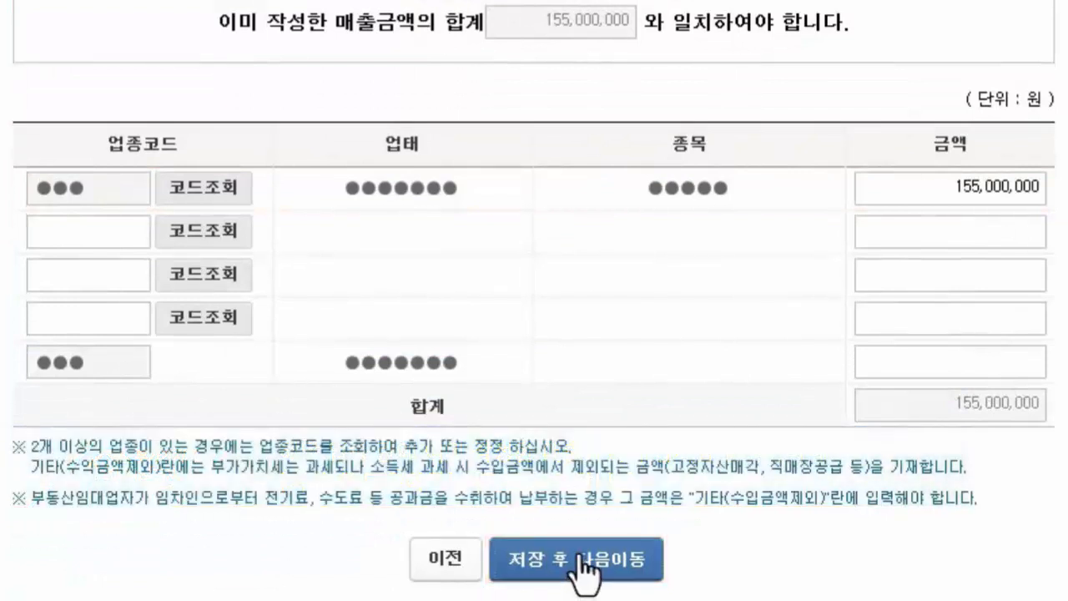
{"action": "left_click", "coordinate": [521, 558]}
{"action": "left_click", "coordinate": [187, 404]}
Step: Open the form for general purchases by tax invoice (세금계산서수취분 일반매입) at its supplier details for paper and late-transmitted invoices
{"action": "scroll", "coordinate": [534, 300], "scroll_direction": "down", "scroll_amount": 8}
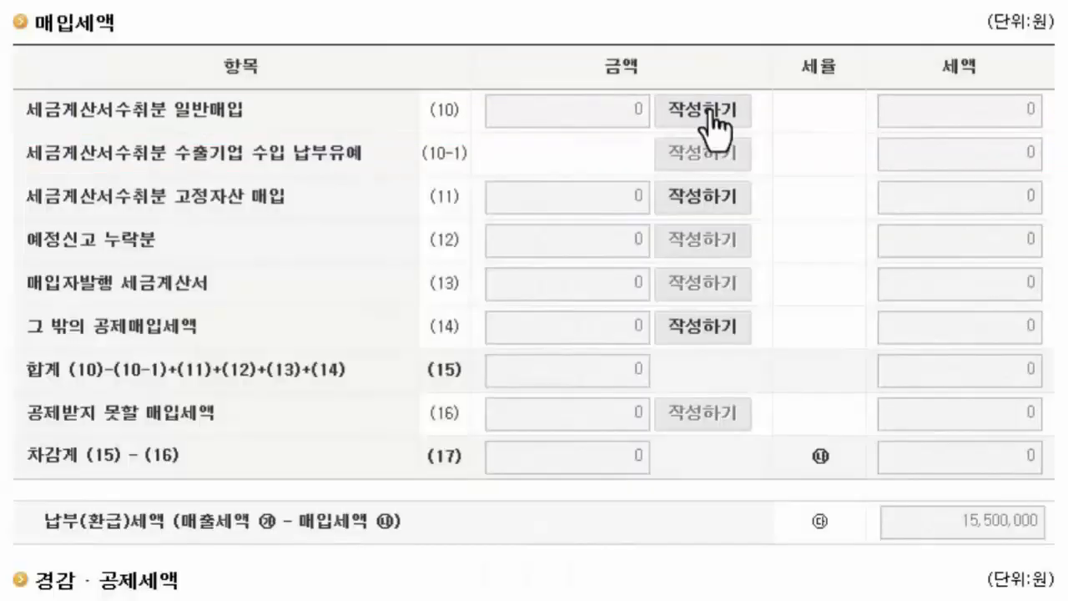
{"action": "left_click", "coordinate": [706, 113]}
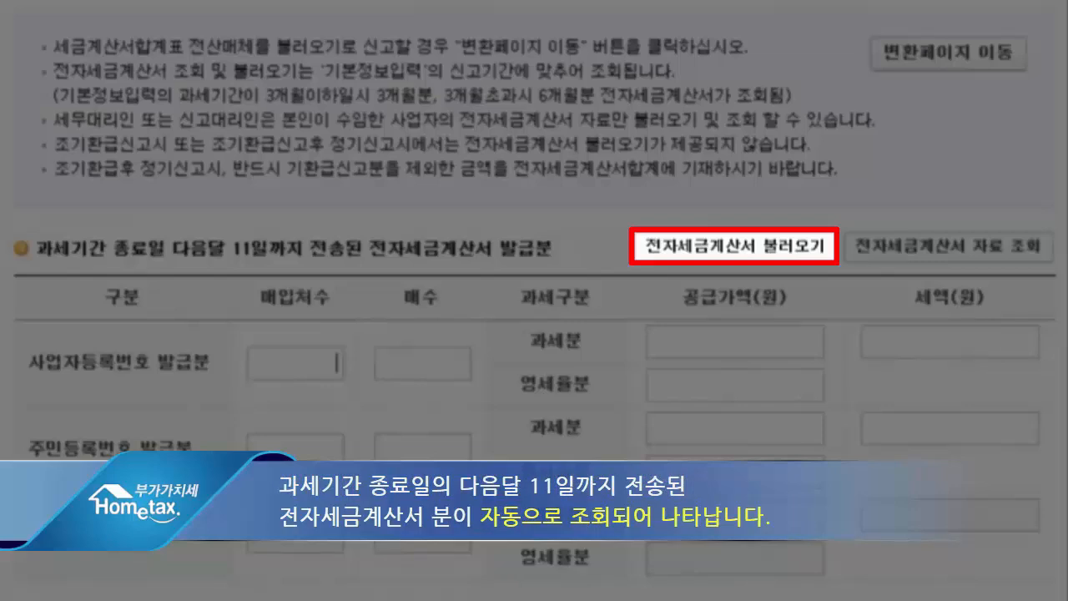
{"action": "scroll", "coordinate": [534, 300], "scroll_direction": "down", "scroll_amount": 6}
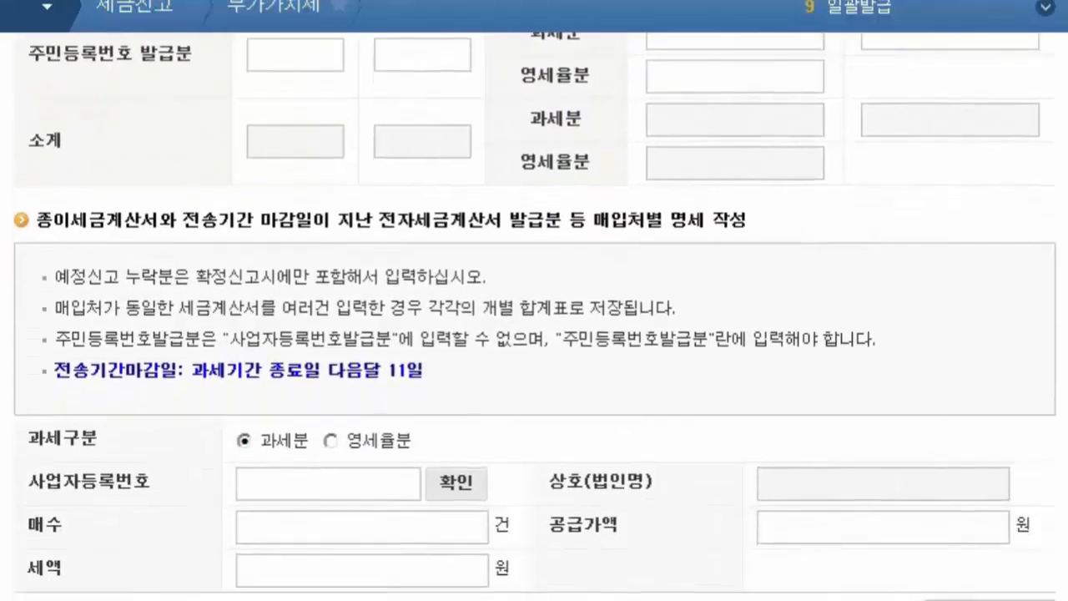
{"action": "scroll", "coordinate": [534, 334], "scroll_direction": "down", "scroll_amount": 1}
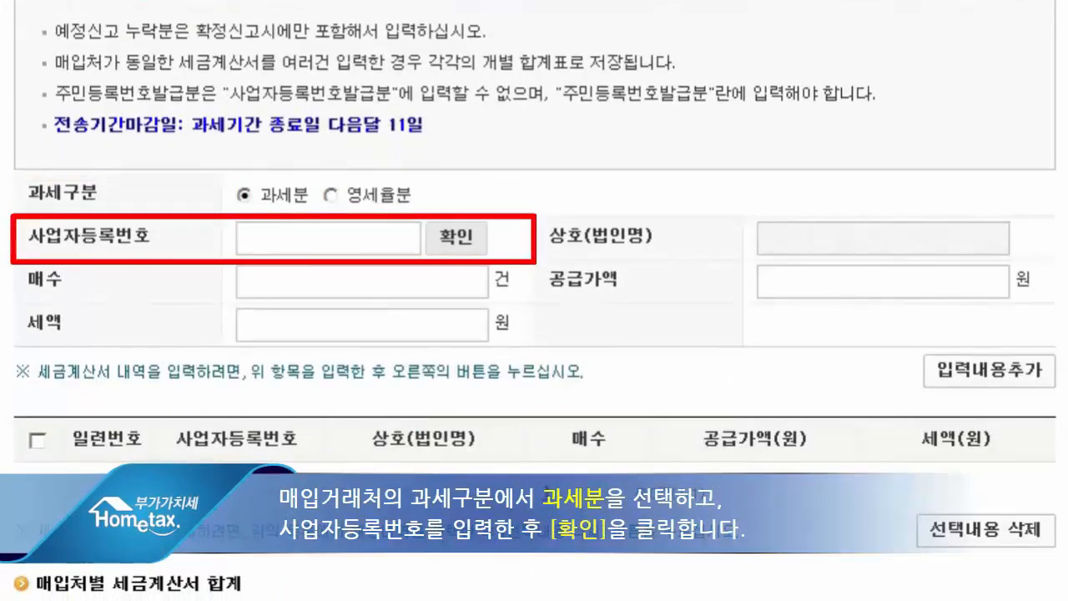
Step: Add a supplier with its verified business registration number, 3 invoices, 30,000,000 won supply value and 3,000,000 won tax to the purchase list
{"action": "type", "text": "●●●●●●"}
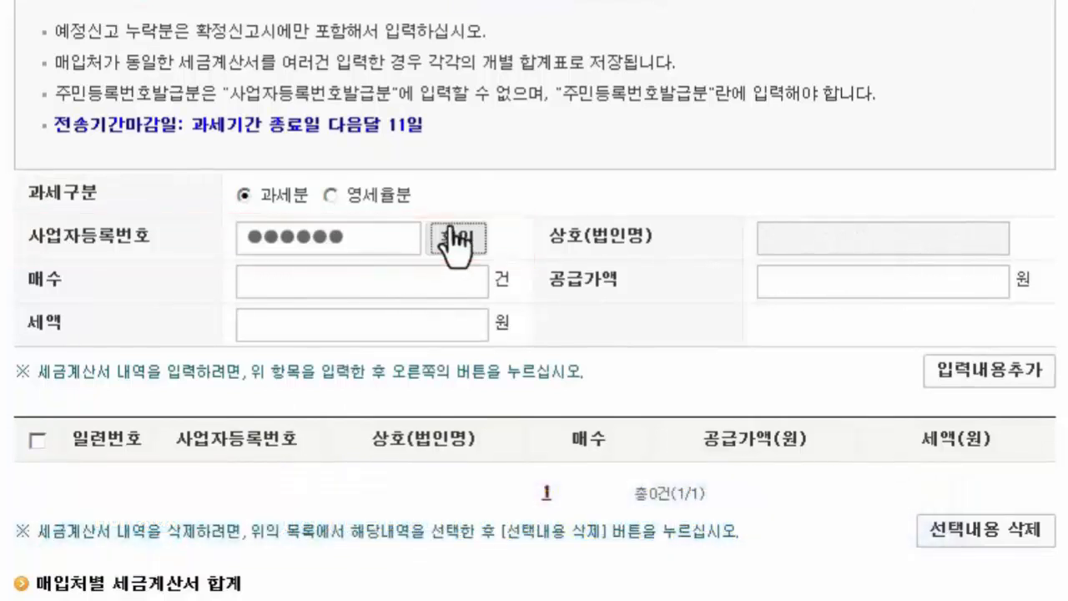
{"action": "left_click", "coordinate": [455, 238]}
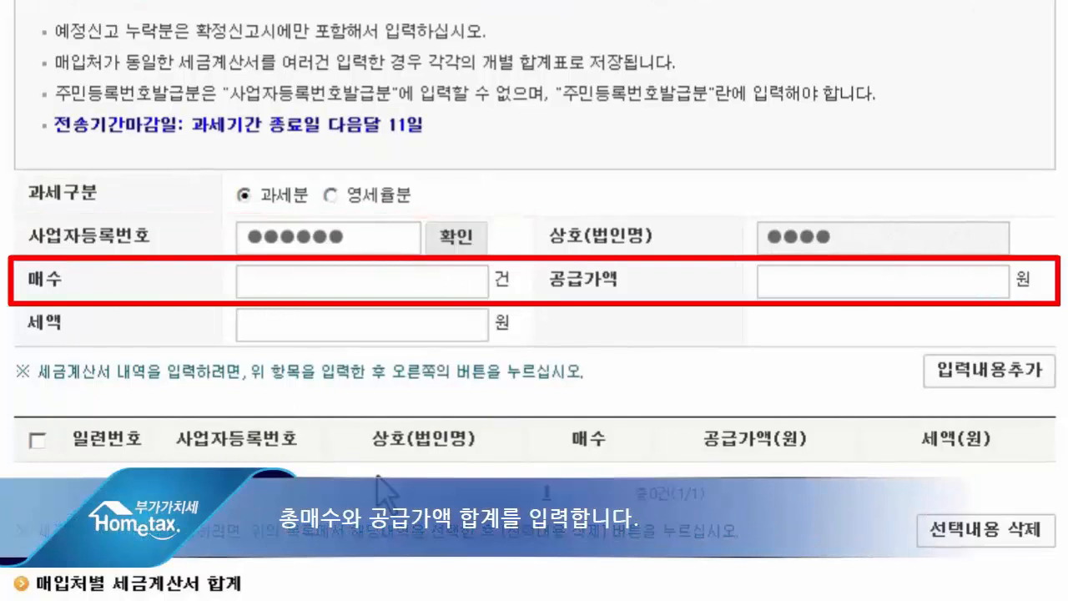
{"action": "type", "text": "3"}
{"action": "key", "text": "Tab"}
{"action": "type", "text": "3000"}
{"action": "type", "text": "0000"}
{"action": "key", "text": "Tab"}
{"action": "type", "text": "3000000"}
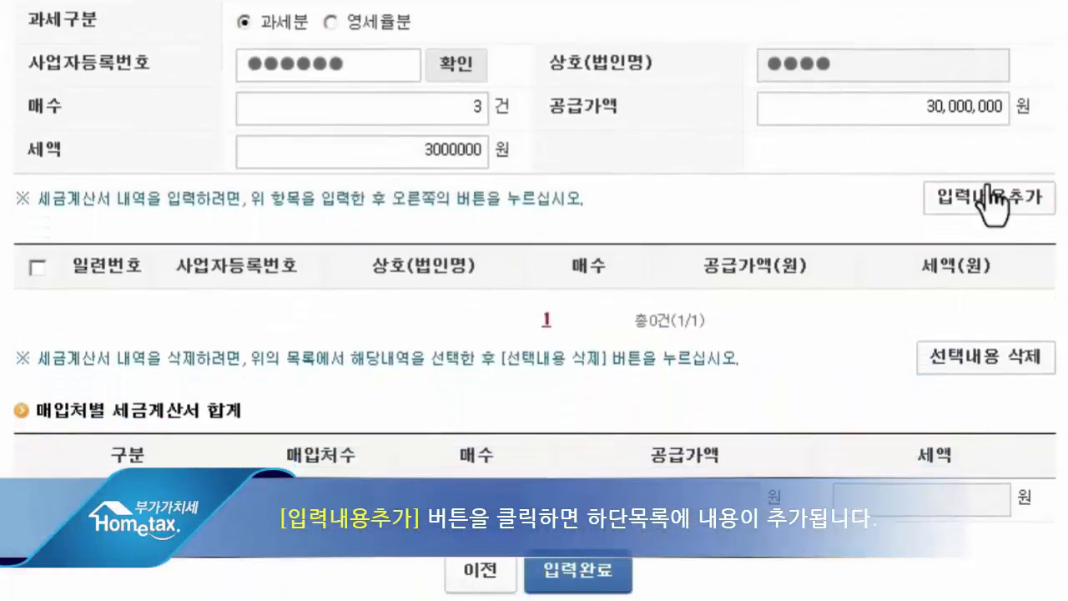
{"action": "left_click", "coordinate": [993, 209]}
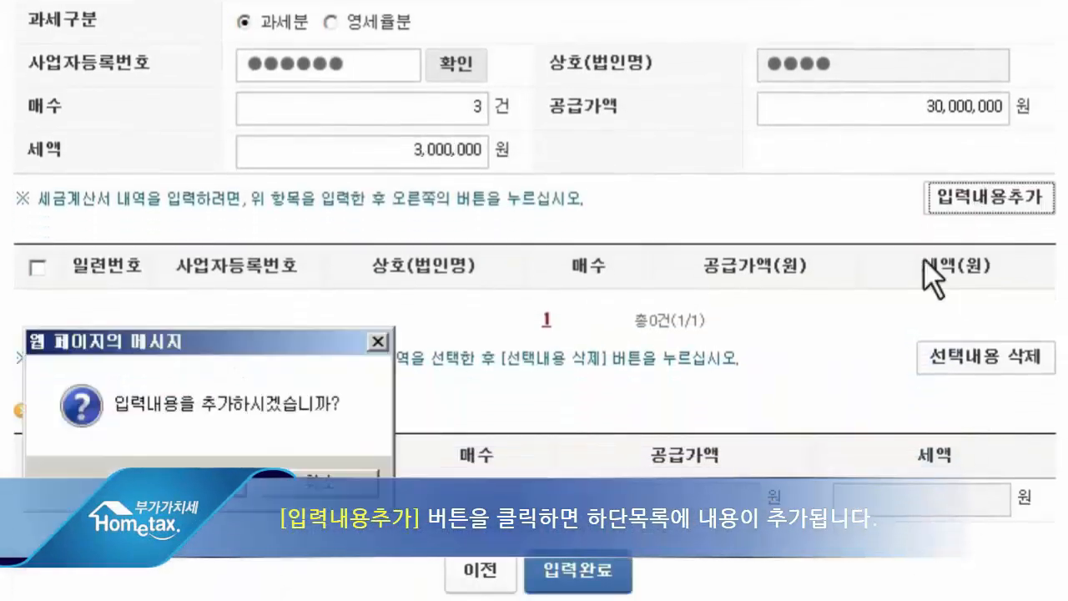
{"action": "left_click", "coordinate": [236, 507]}
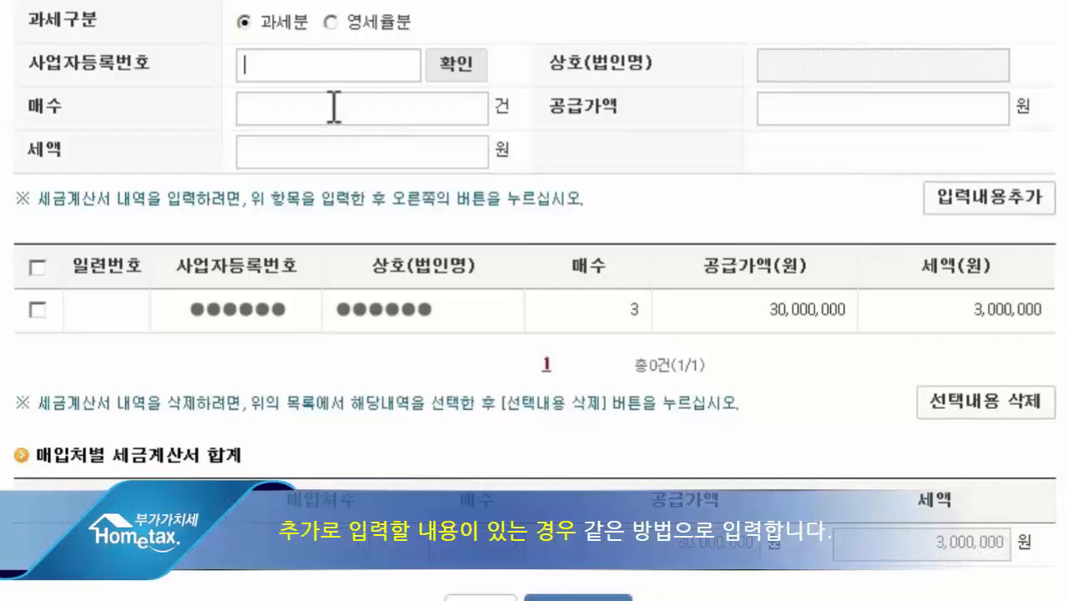
Step: Add a second supplier with its verified business registration number, 1 invoice and 10,000,000 won supply value, and complete the purchase invoice summary
{"action": "type", "text": "●●●●●●"}
{"action": "left_click", "coordinate": [455, 60]}
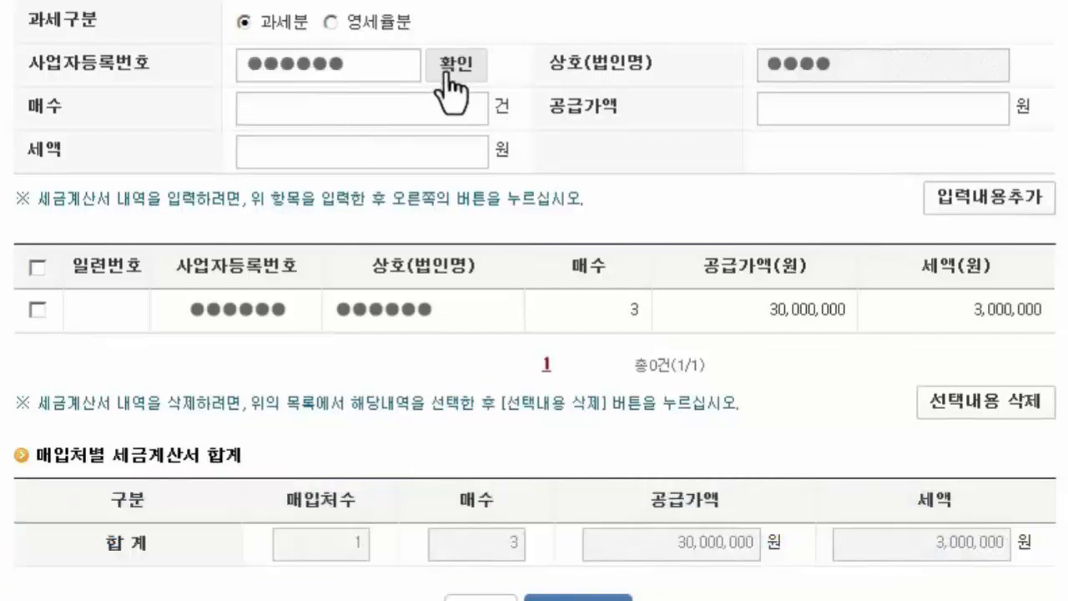
{"action": "left_click", "coordinate": [403, 116]}
{"action": "type", "text": "1"}
{"action": "left_click", "coordinate": [882, 107]}
{"action": "type", "text": "10000000"}
{"action": "key", "text": "Tab"}
{"action": "left_click", "coordinate": [1027, 205]}
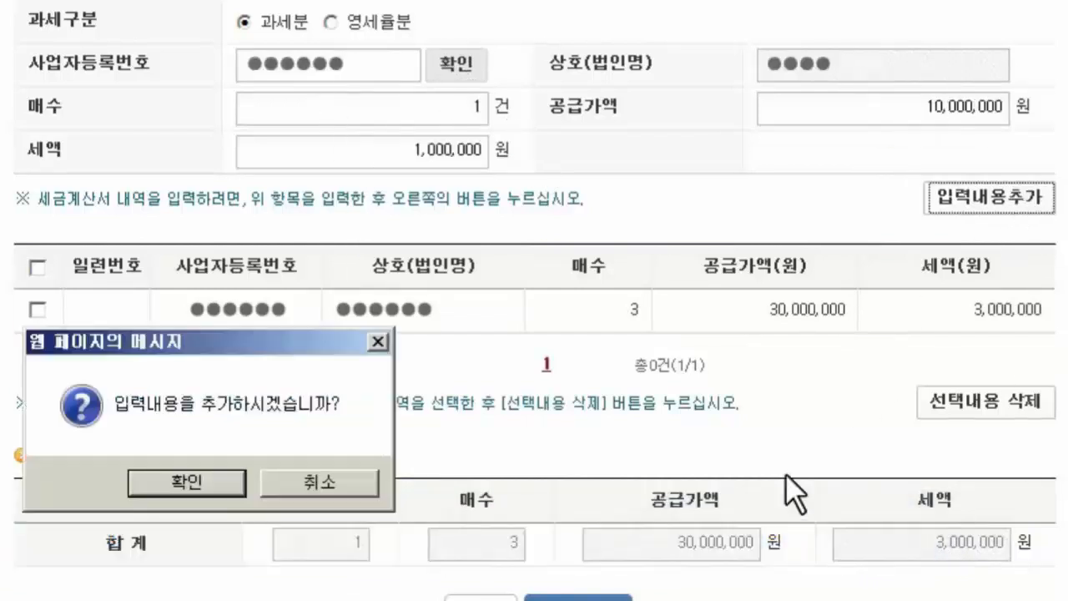
{"action": "left_click", "coordinate": [159, 485]}
{"action": "scroll", "coordinate": [158, 484], "scroll_direction": "down", "scroll_amount": 1}
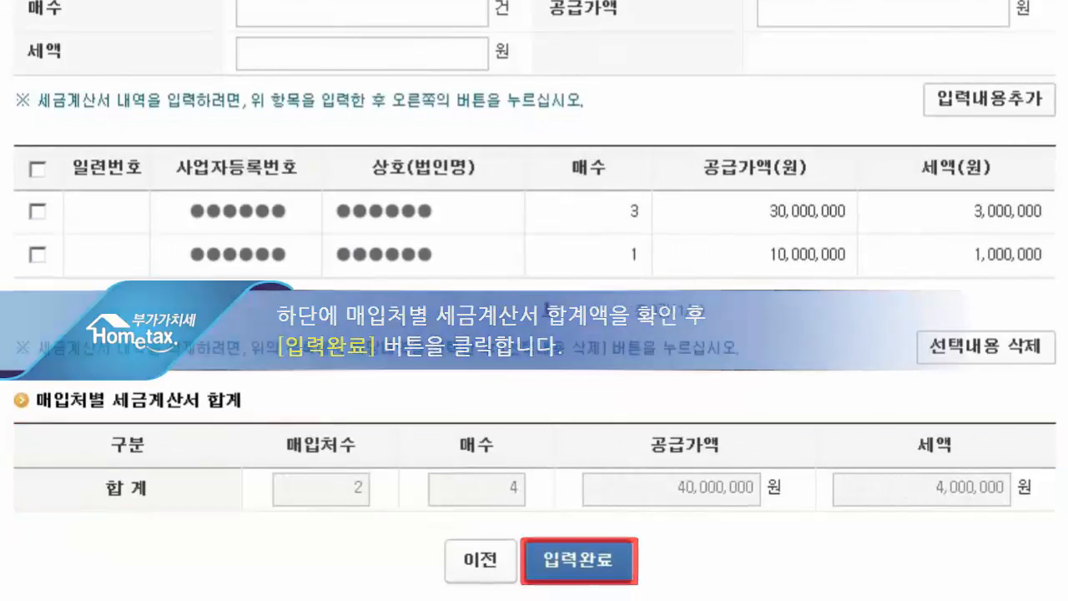
{"action": "left_click", "coordinate": [608, 572]}
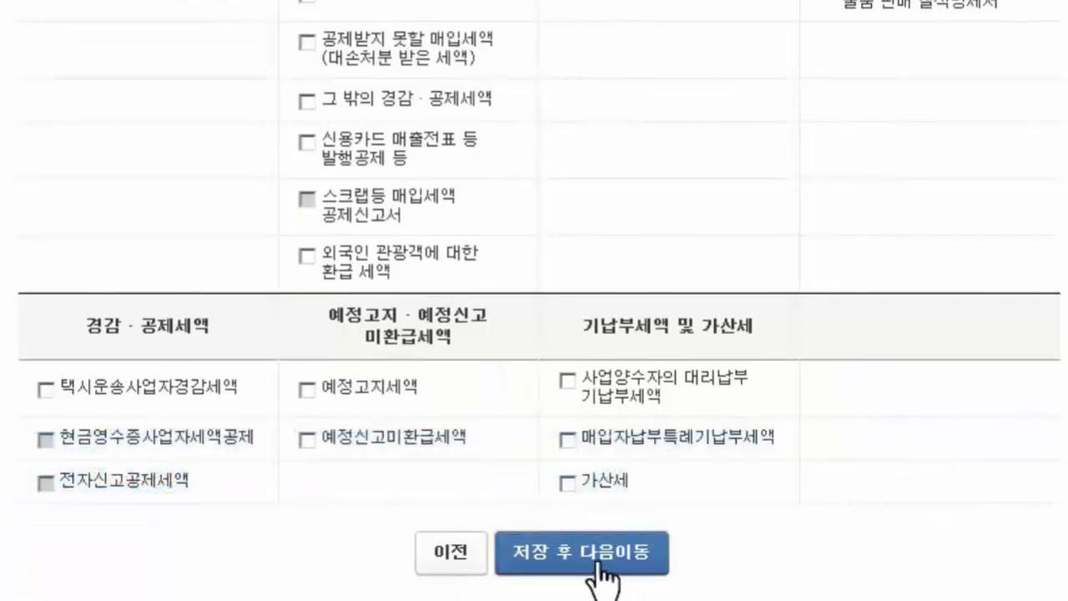
Step: Save the form selection and open the form for fixed-asset purchases by tax invoice (세금계산서수취분 고정자산 매입)
{"action": "left_click", "coordinate": [597, 563]}
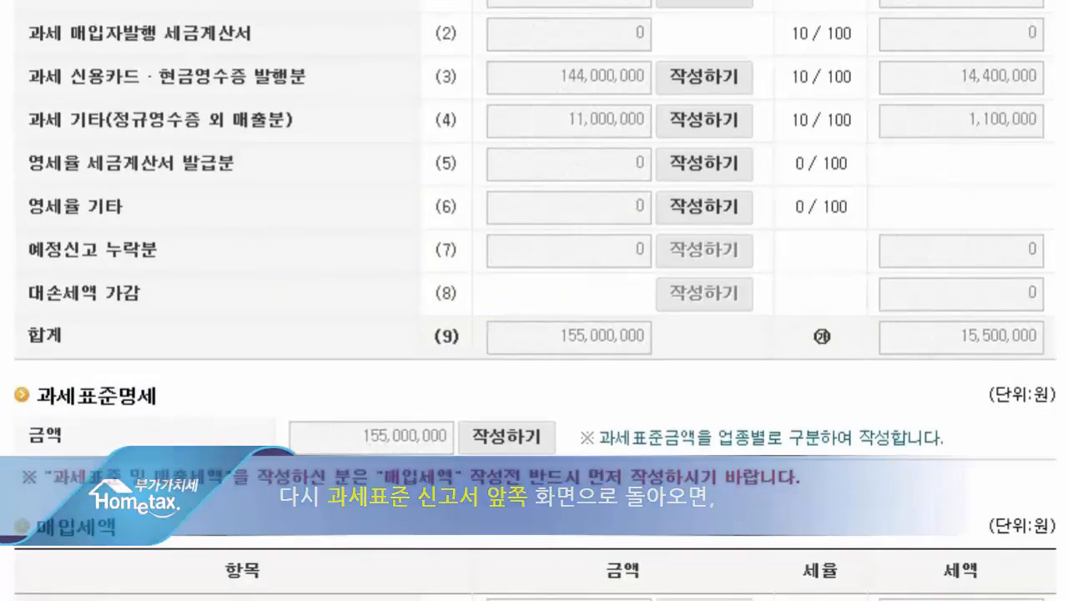
{"action": "scroll", "coordinate": [534, 300], "scroll_direction": "down", "scroll_amount": 5}
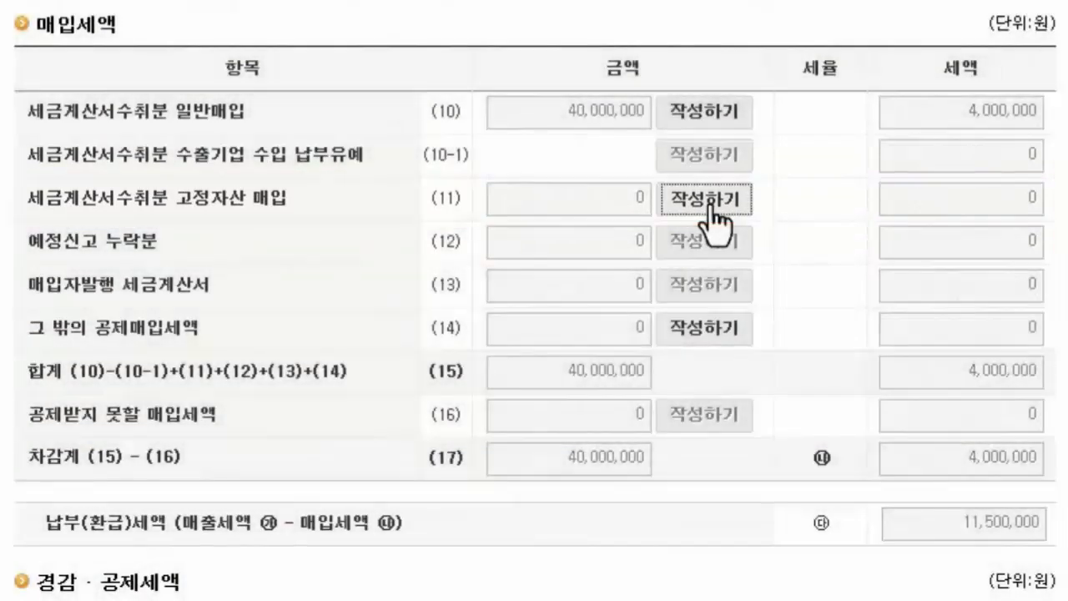
{"action": "left_click", "coordinate": [684, 205]}
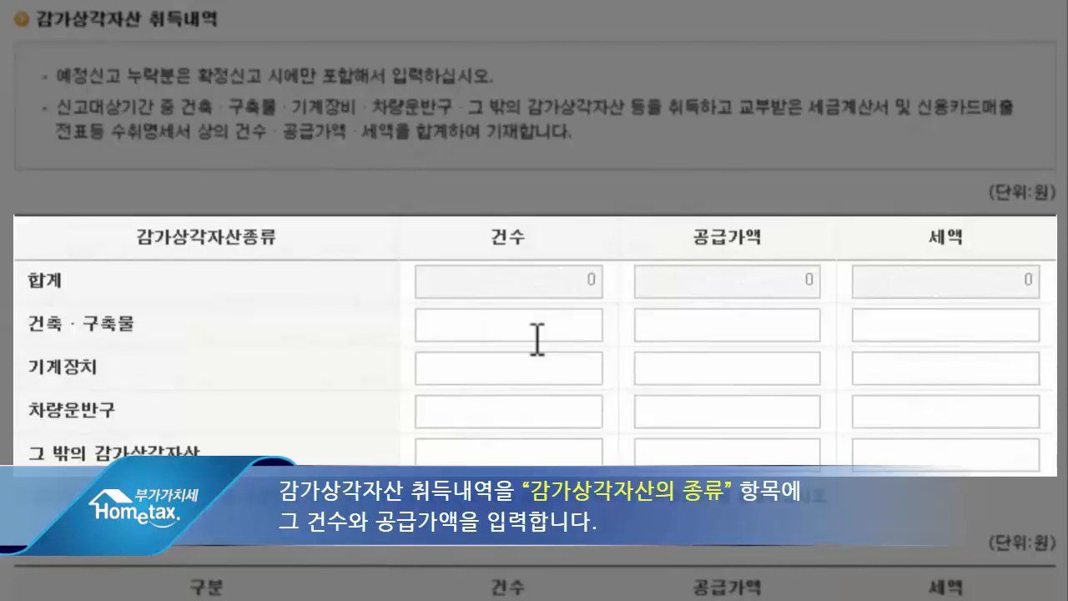
Step: Record 1 item of 10,000,000 won under both machinery (기계장치) and tax invoices received (세금계산서 수취분), and complete the depreciable asset statement
{"action": "left_click", "coordinate": [537, 367]}
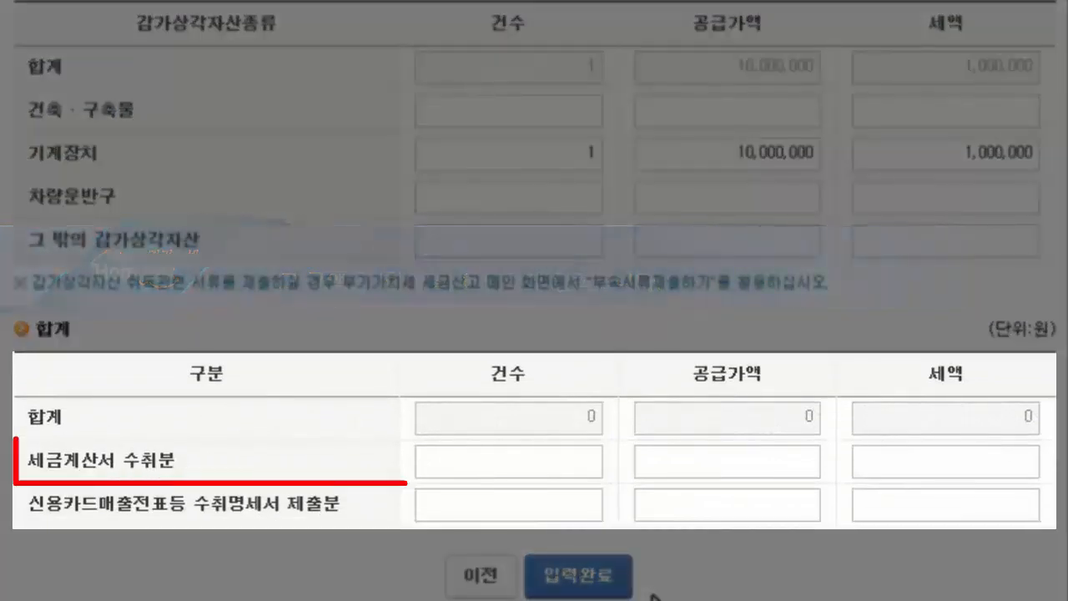
{"action": "type", "text": "1"}
{"action": "key", "text": "Tab"}
{"action": "type", "text": "10000000"}
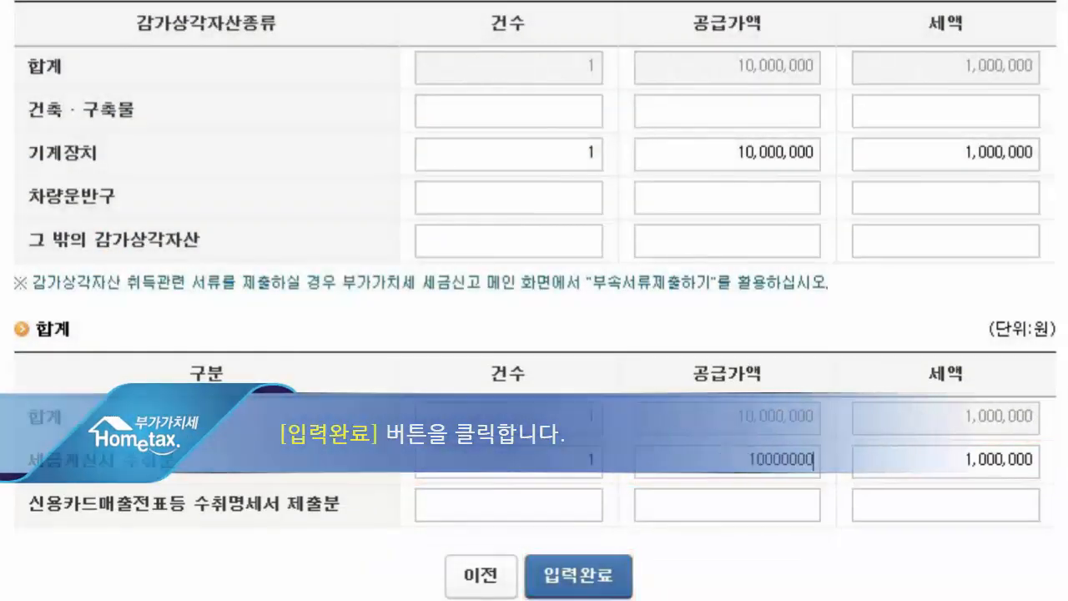
{"action": "left_click", "coordinate": [591, 586]}
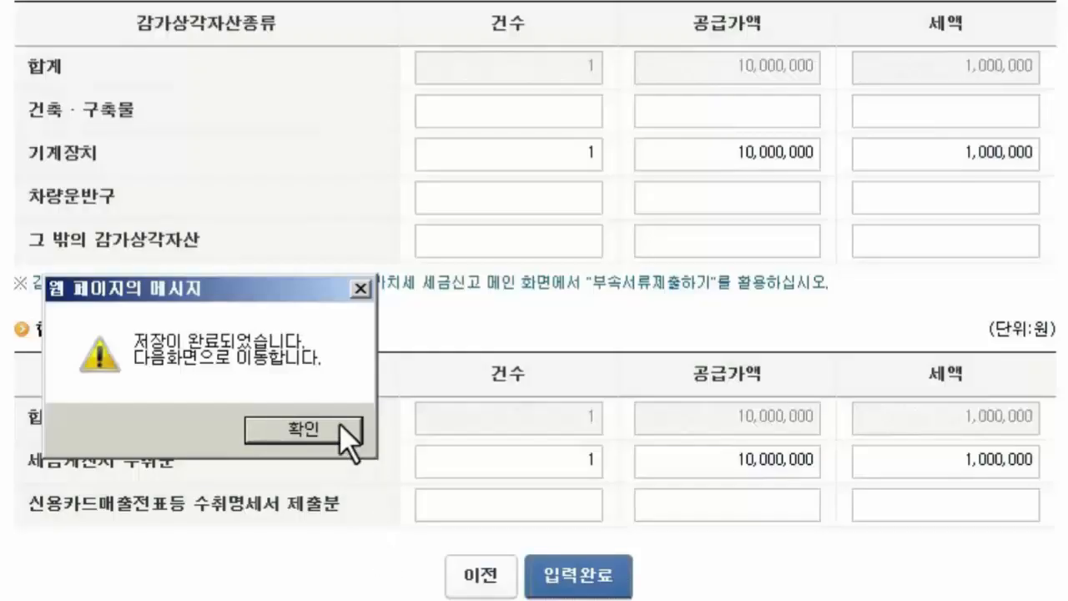
{"action": "left_click", "coordinate": [302, 429]}
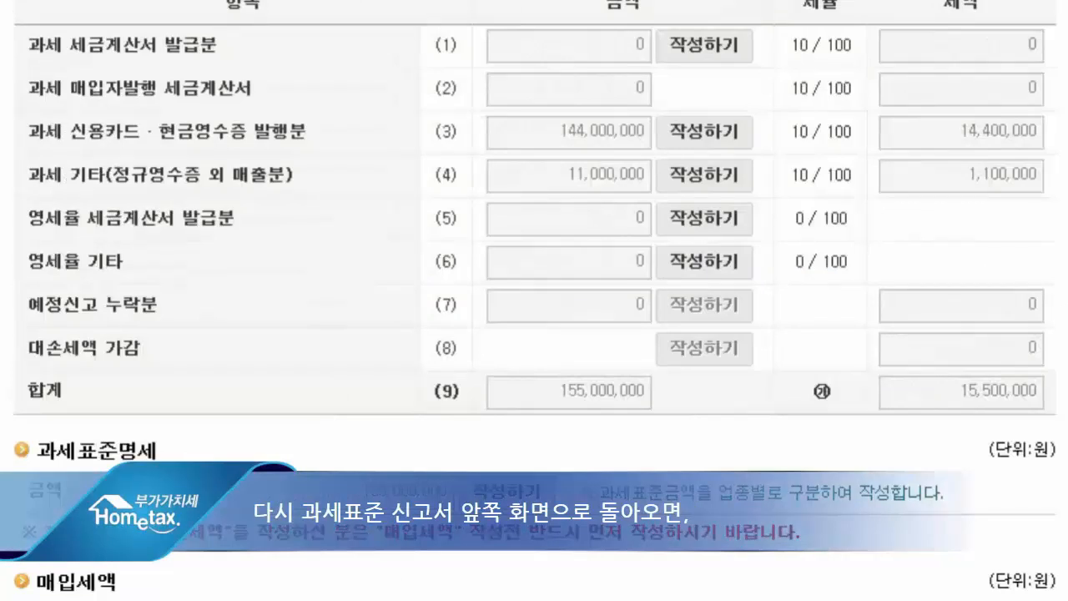
Step: Open the card receipts statement for general purchases (신용카드매출전표등 수령명세서 제출분 일반매입) from the other deductible input tax form, saving the current form
{"action": "scroll", "coordinate": [534, 301], "scroll_direction": "down", "scroll_amount": 9}
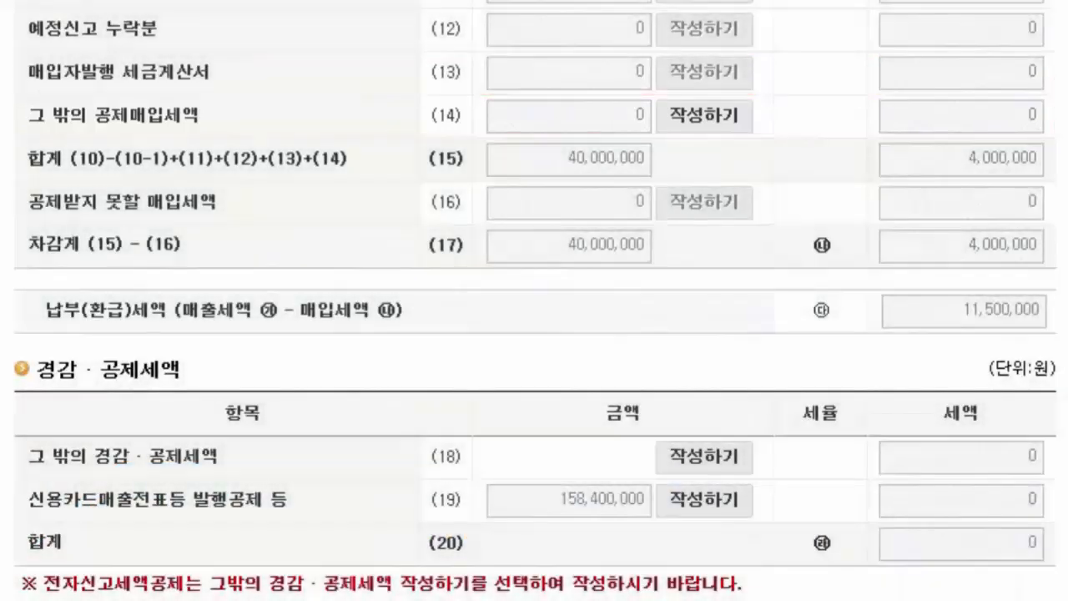
{"action": "left_click", "coordinate": [725, 119]}
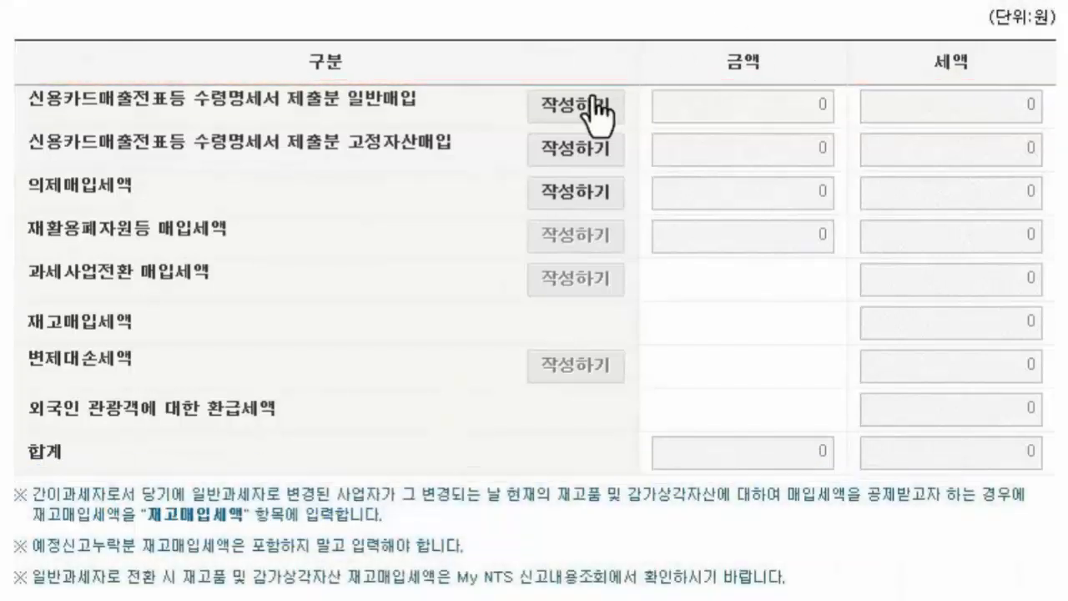
{"action": "left_click", "coordinate": [574, 104]}
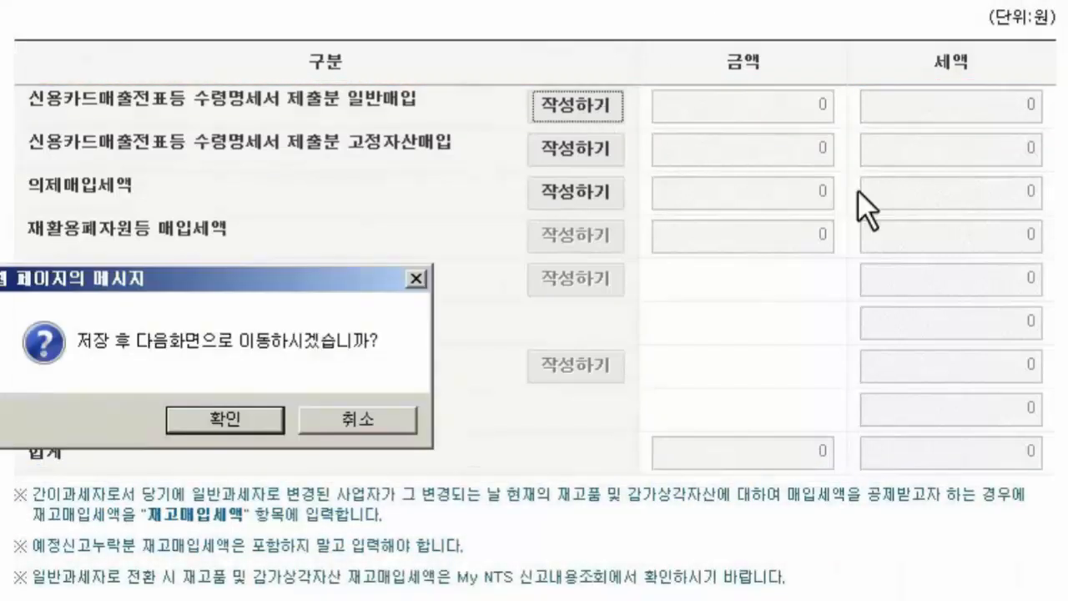
{"action": "left_click", "coordinate": [257, 418]}
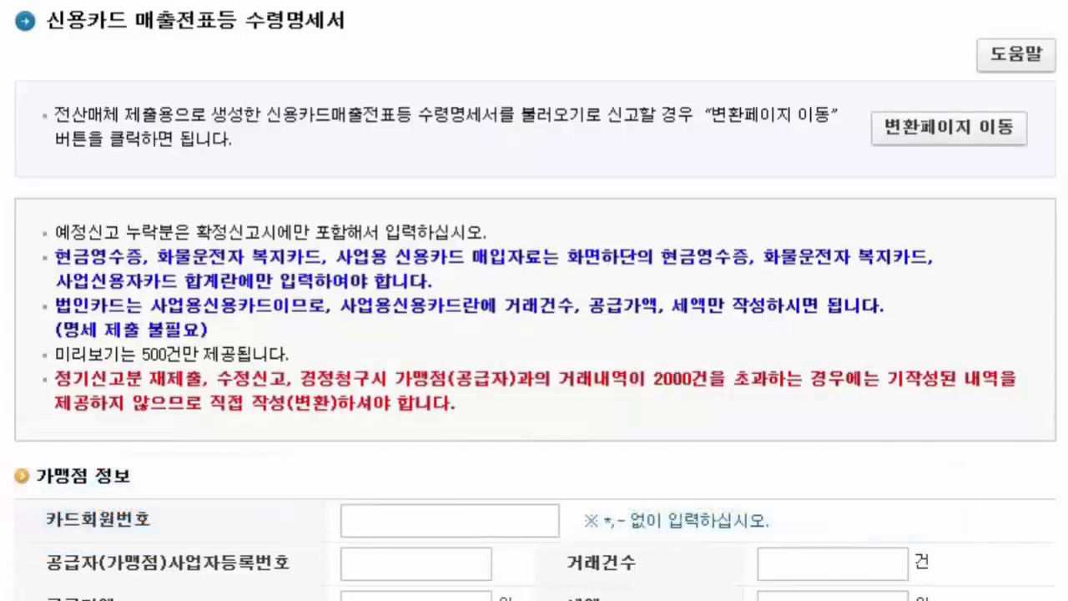
Step: Add a merchant entry with the card number, supplier's business registration number, 6 transactions, 1,500,000 won supply value and 150,000 won tax
{"action": "scroll", "coordinate": [534, 300], "scroll_direction": "down", "scroll_amount": 5}
{"action": "scroll", "coordinate": [534, 301], "scroll_direction": "down", "scroll_amount": 1}
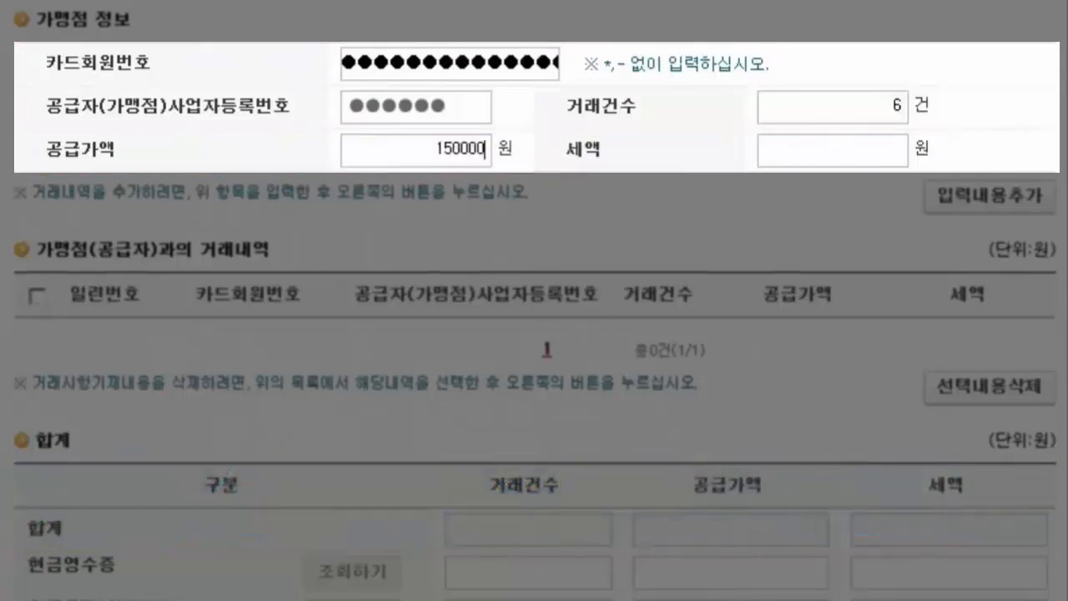
{"action": "type", "text": "00000"}
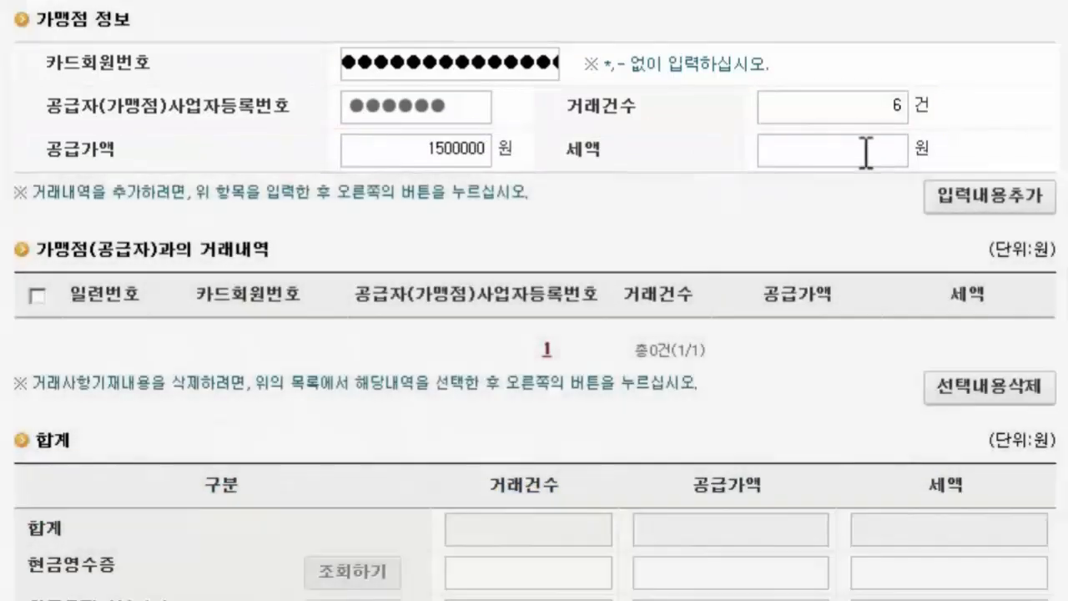
{"action": "left_click", "coordinate": [864, 148]}
{"action": "type", "text": "1500000"}
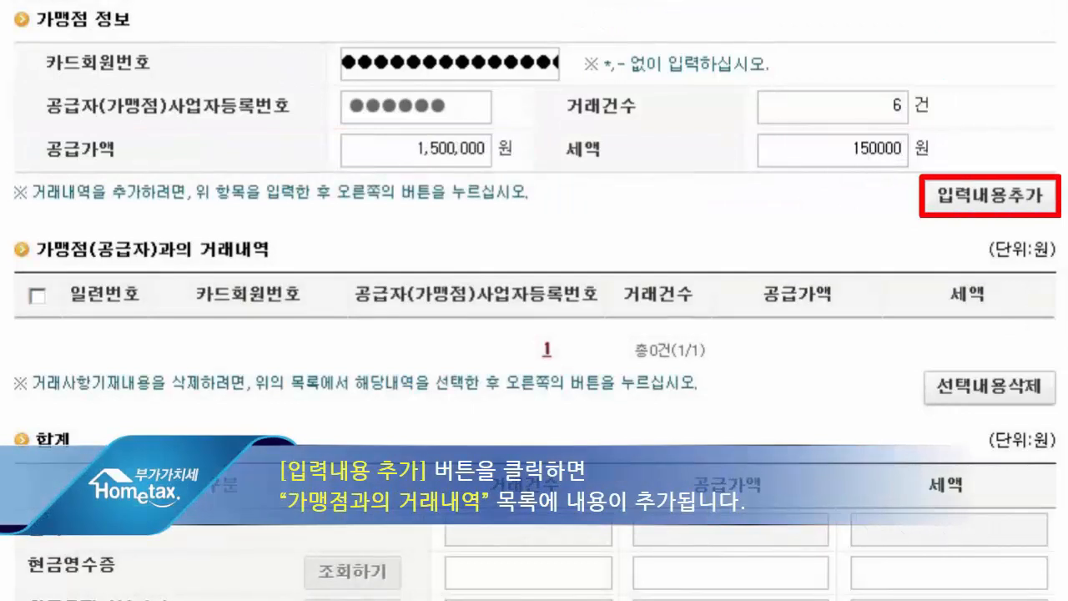
{"action": "left_click", "coordinate": [1035, 214]}
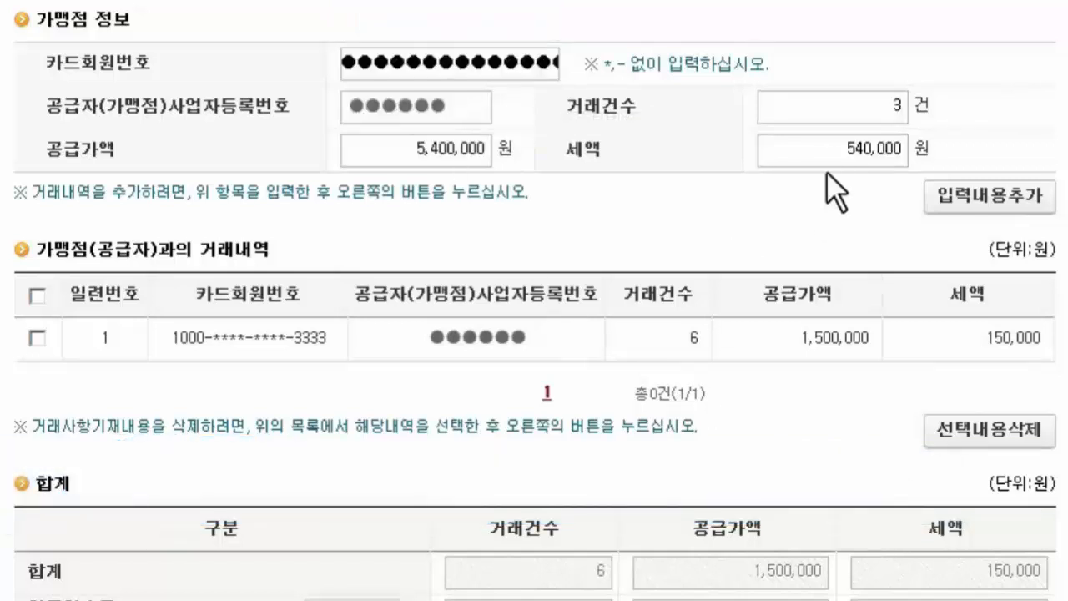
Step: Add a second merchant entry with 3 transactions, 5,400,000 won supply value and 0 won tax
{"action": "left_click", "coordinate": [902, 150]}
{"action": "double_click", "coordinate": [902, 150]}
{"action": "type", "text": "0"}
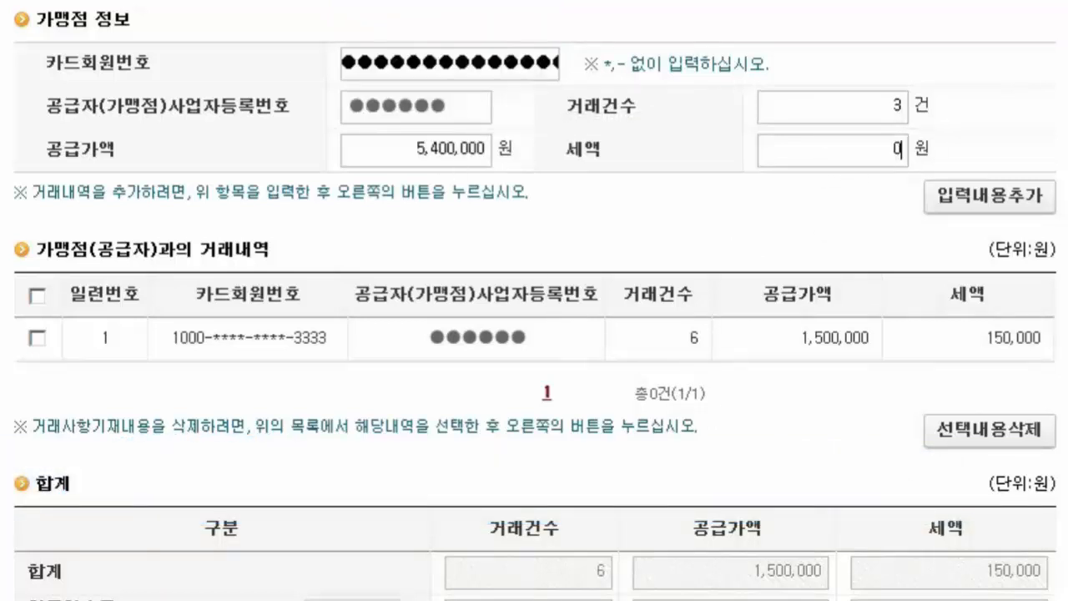
{"action": "left_click", "coordinate": [956, 200]}
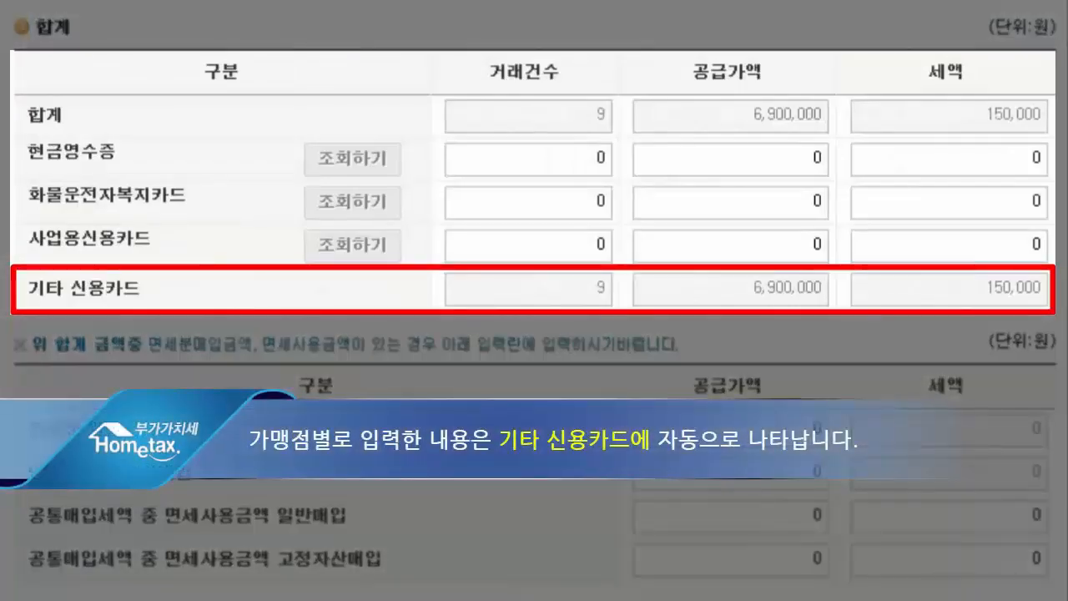
Step: Complete and save the credit card receipts statement (신용카드매출전표등 수령명세서) without adding any cash receipt, welfare card or business card totals
{"action": "scroll", "coordinate": [534, 300], "scroll_direction": "down", "scroll_amount": 1}
{"action": "scroll", "coordinate": [534, 301], "scroll_direction": "down", "scroll_amount": 1}
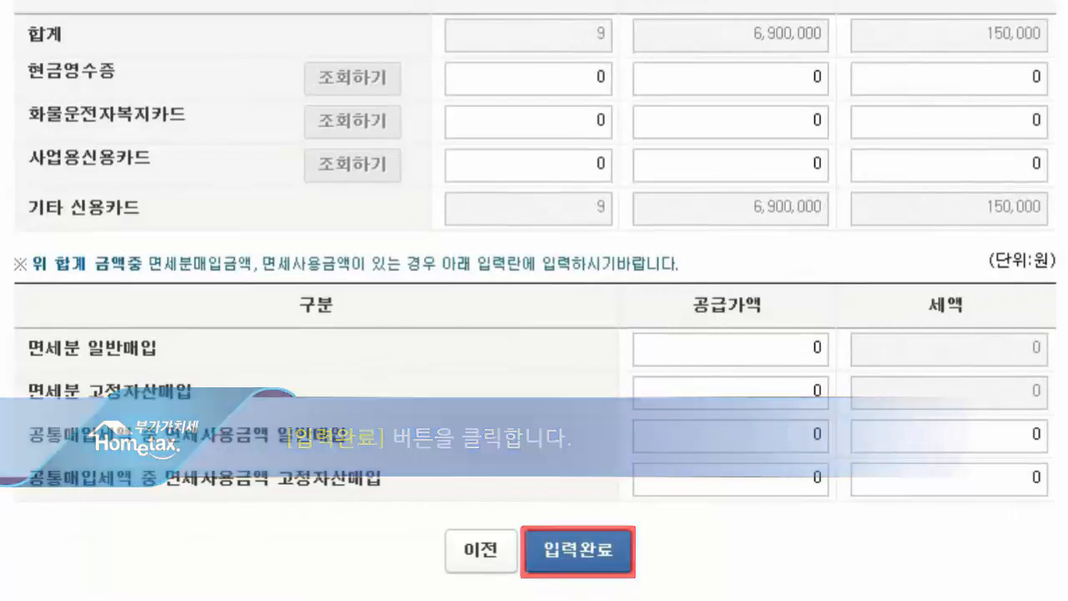
{"action": "left_click", "coordinate": [586, 553]}
{"action": "left_click", "coordinate": [323, 375]}
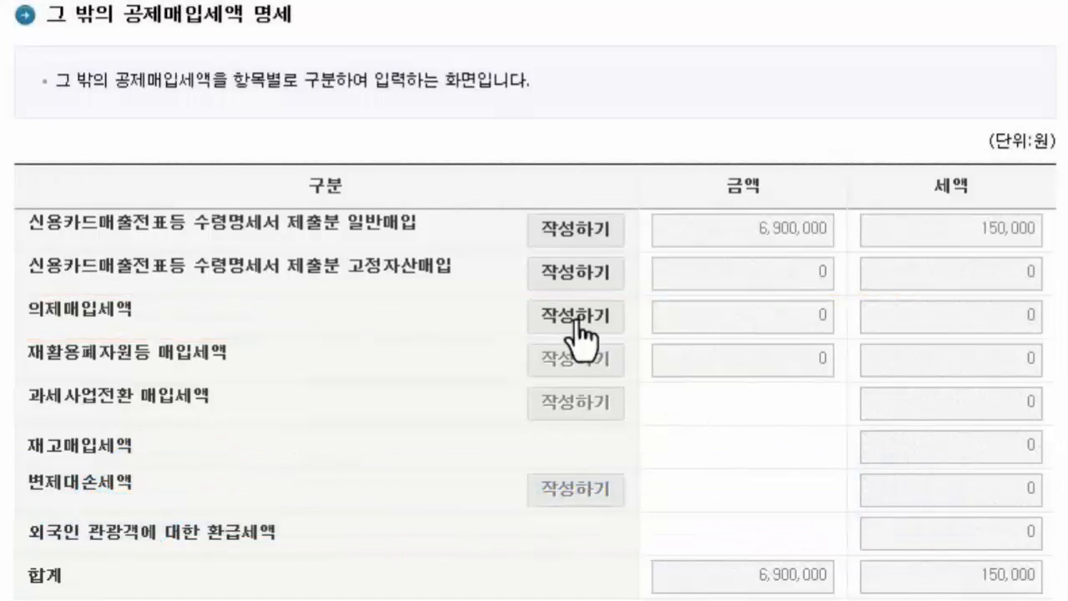
Step: Save the other deductible input tax form and open the deemed input tax form (의제매입세액)
{"action": "left_click", "coordinate": [582, 321]}
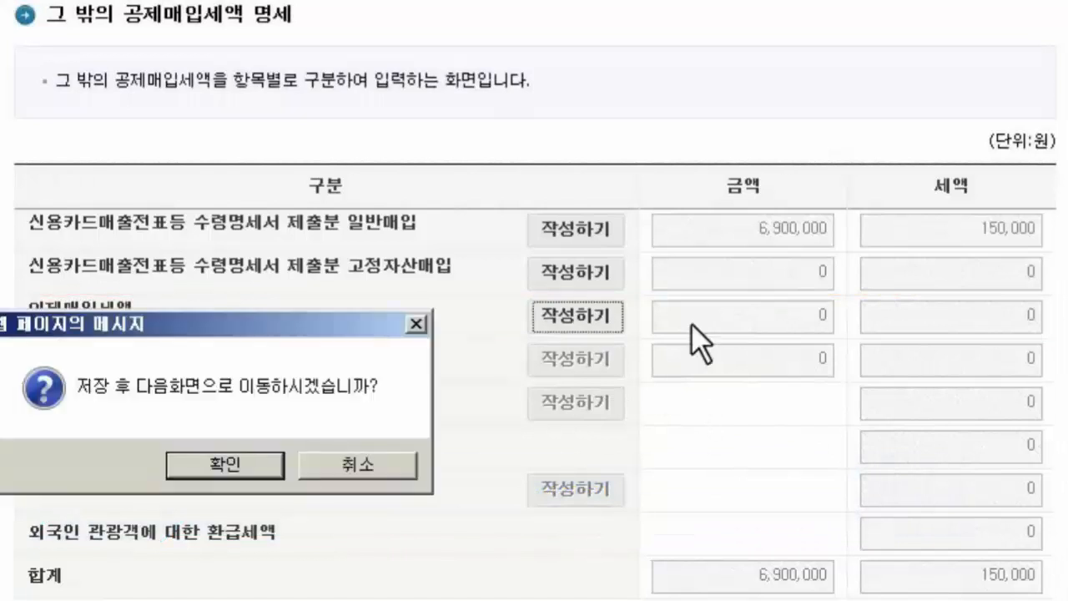
{"action": "left_click", "coordinate": [238, 468]}
{"action": "left_click", "coordinate": [315, 471]}
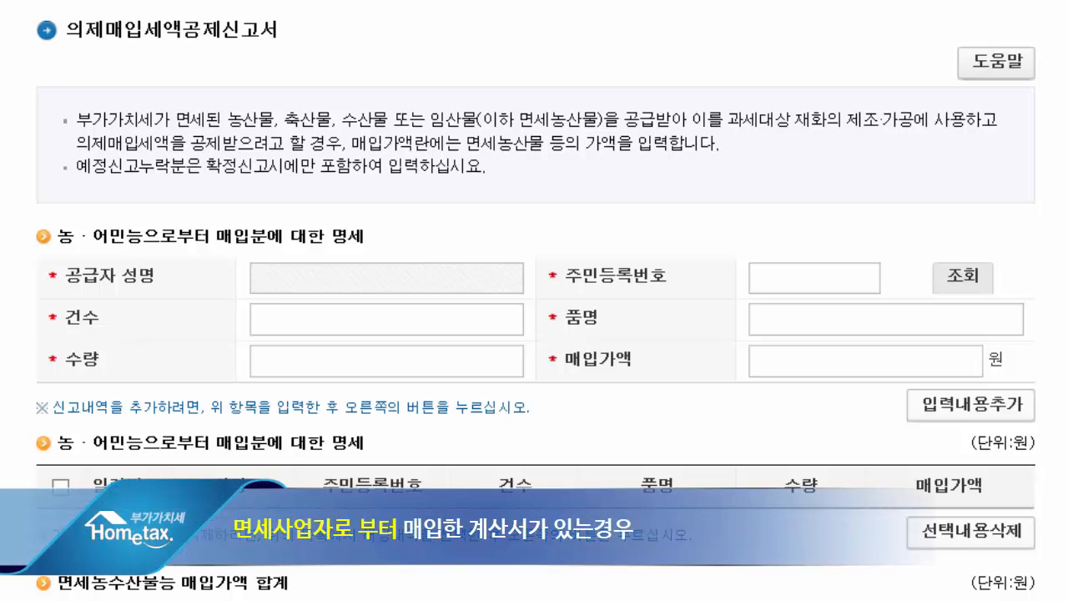
Step: Record invoice purchases from businesses (사업자로부터 매입분 계산서) with 1 supplier, 3 transactions, 27,000,000 won and the 8/108 deduction rate
{"action": "scroll", "coordinate": [534, 301], "scroll_direction": "down", "scroll_amount": 5}
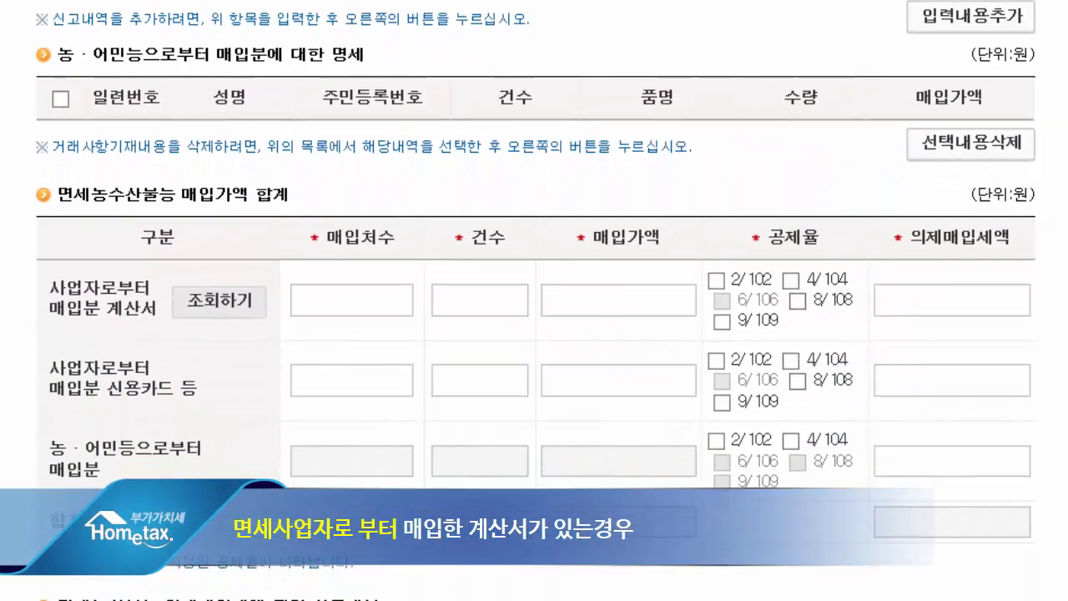
{"action": "scroll", "coordinate": [534, 301], "scroll_direction": "down", "scroll_amount": 2}
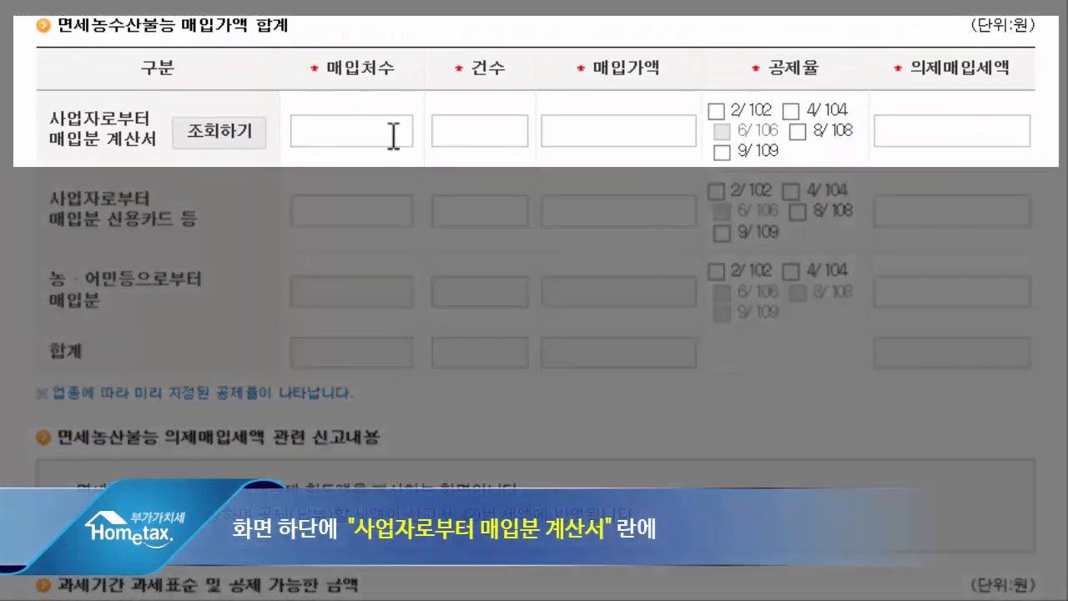
{"action": "left_click", "coordinate": [393, 136]}
{"action": "type", "text": "1"}
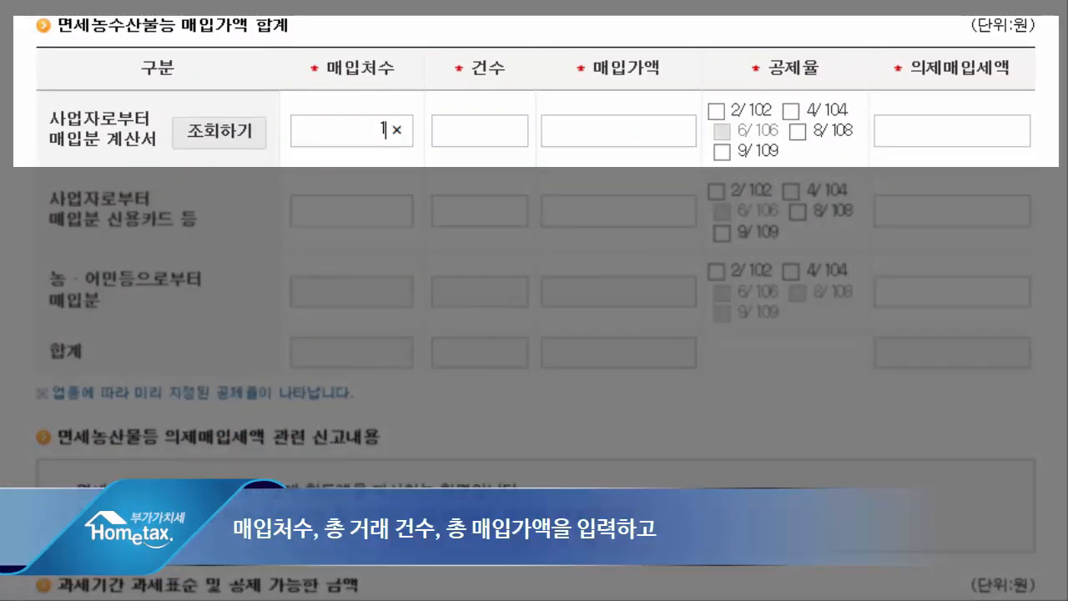
{"action": "left_click", "coordinate": [479, 131]}
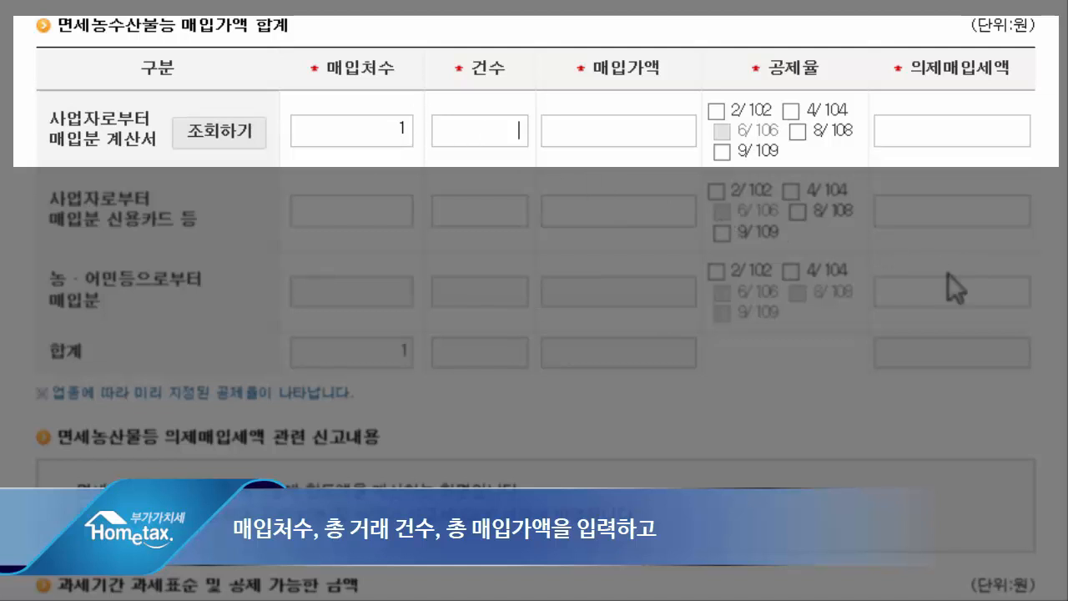
{"action": "type", "text": "3"}
{"action": "key", "text": "Tab"}
{"action": "type", "text": "2700"}
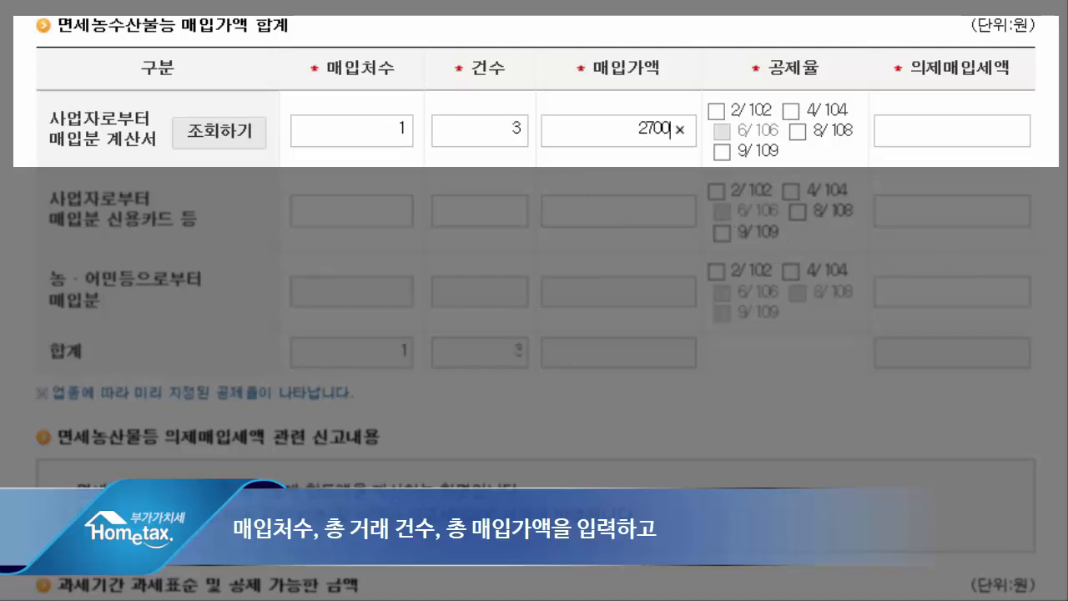
{"action": "type", "text": "0000"}
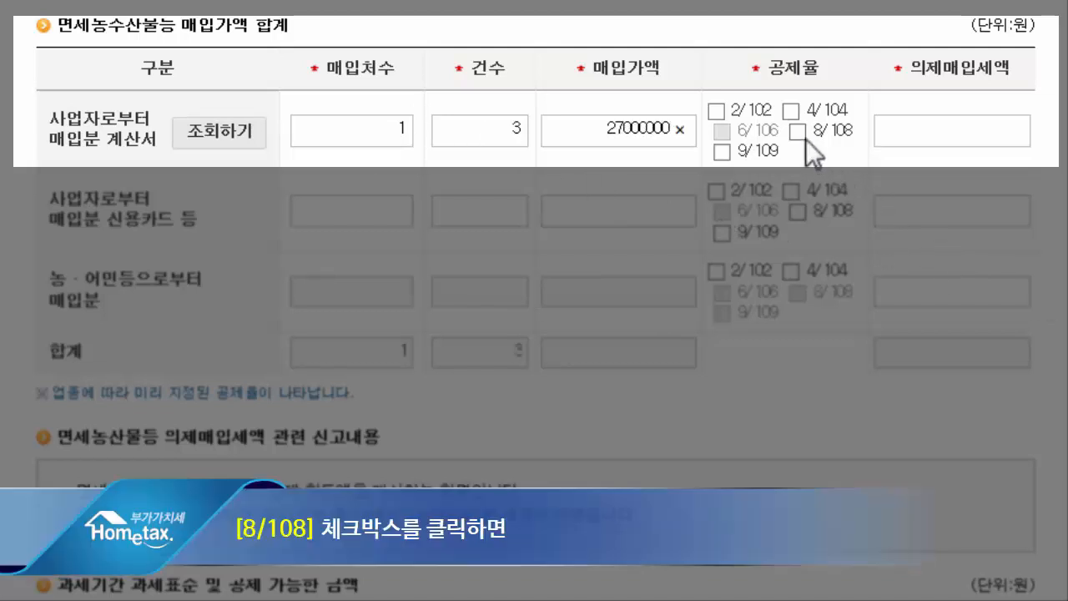
{"action": "left_click", "coordinate": [803, 135]}
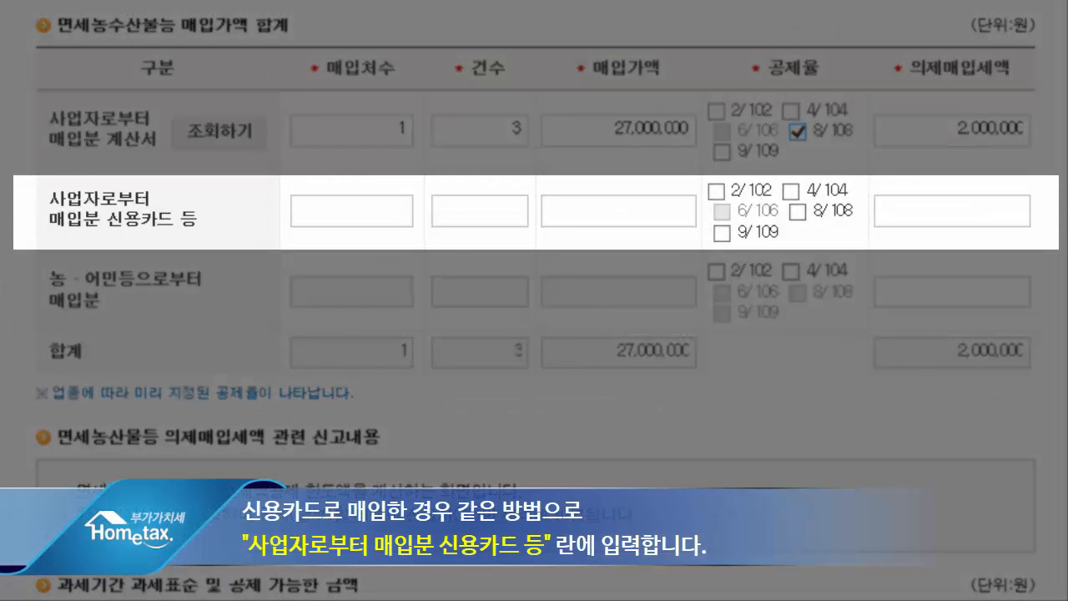
Step: Record credit card purchases from businesses (사업자로부터 매입분 신용카드 등) with 1 supplier, 3 transactions, 5,400,000 won and the 8/108 rate
{"action": "type", "text": "1"}
{"action": "key", "text": "Tab"}
{"action": "type", "text": "3"}
{"action": "key", "text": "Tab"}
{"action": "type", "text": "5400000"}
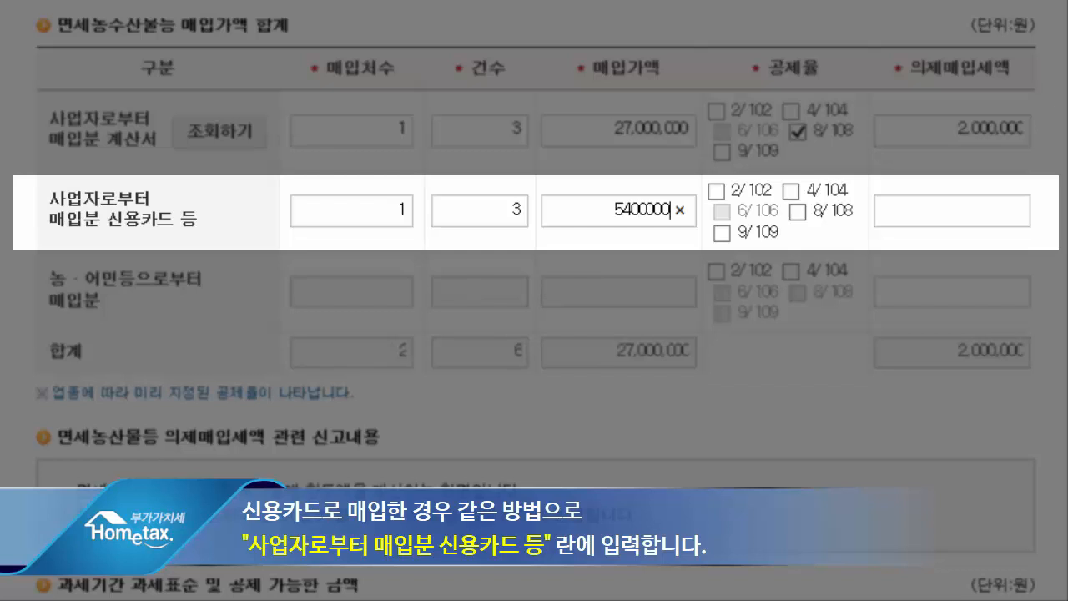
{"action": "left_click", "coordinate": [797, 211]}
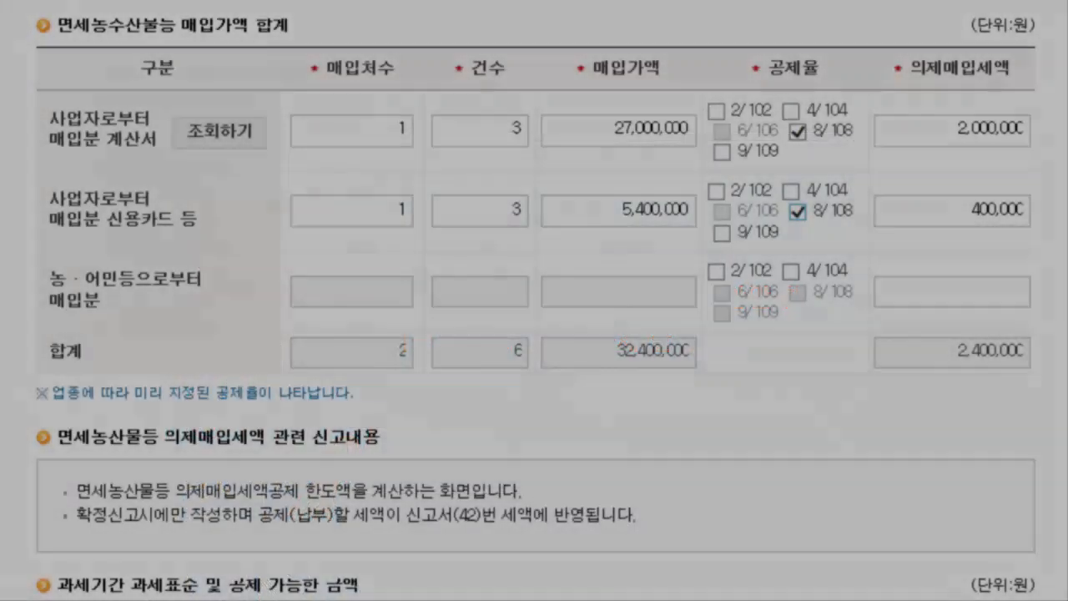
Step: Set the final-return tax base (과세표준 확정분) to 154,000,000 won and the current-period purchases (당기 매입액) to 32,400,000 won
{"action": "scroll", "coordinate": [534, 300], "scroll_direction": "down", "scroll_amount": 1}
{"action": "scroll", "coordinate": [534, 300], "scroll_direction": "down", "scroll_amount": 5}
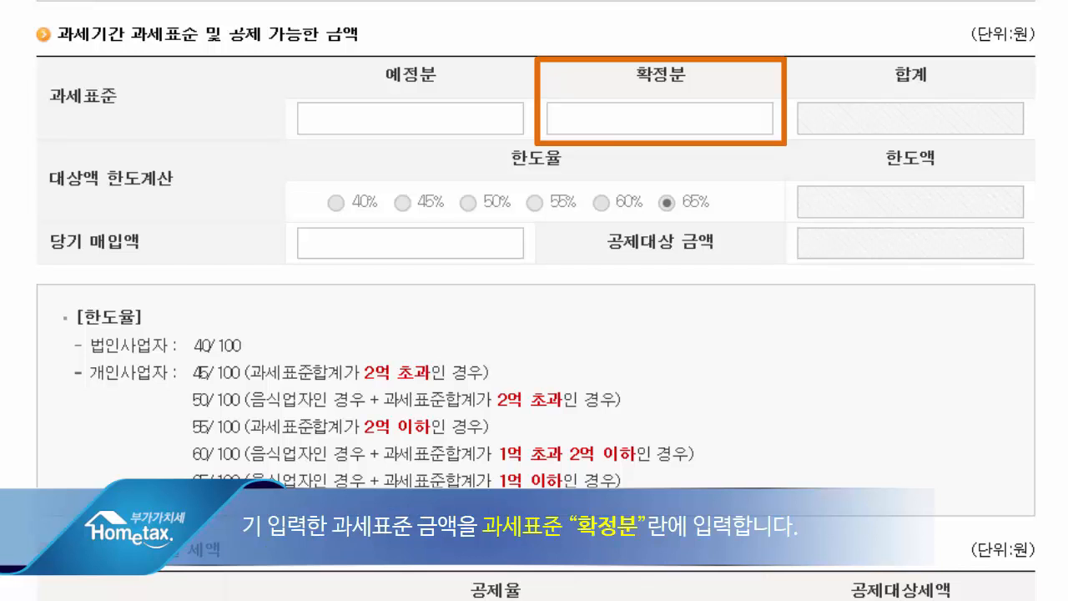
{"action": "type", "text": "154000000"}
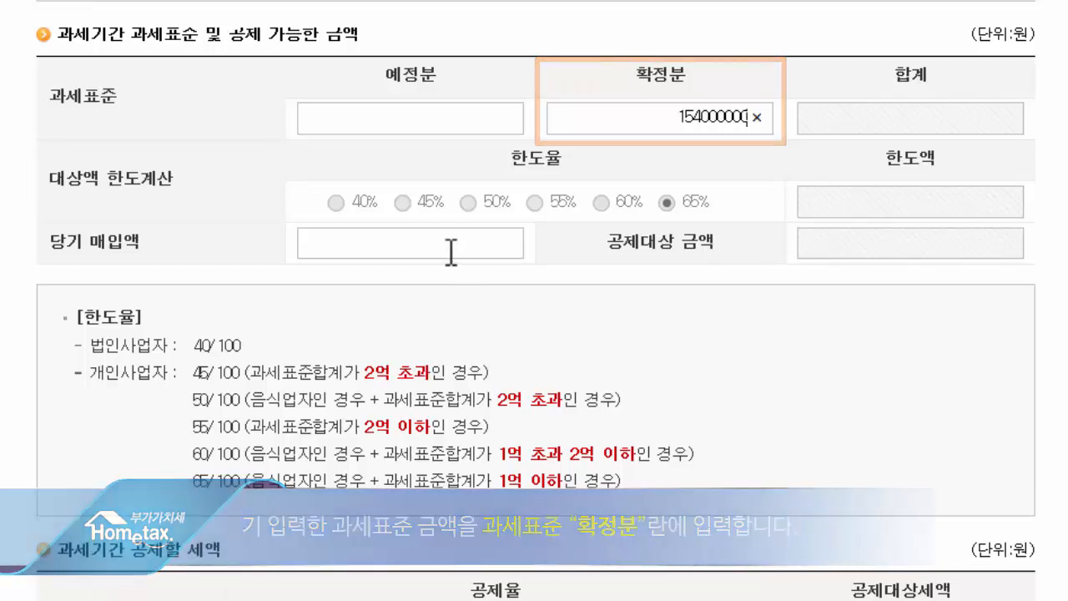
{"action": "left_click", "coordinate": [450, 250]}
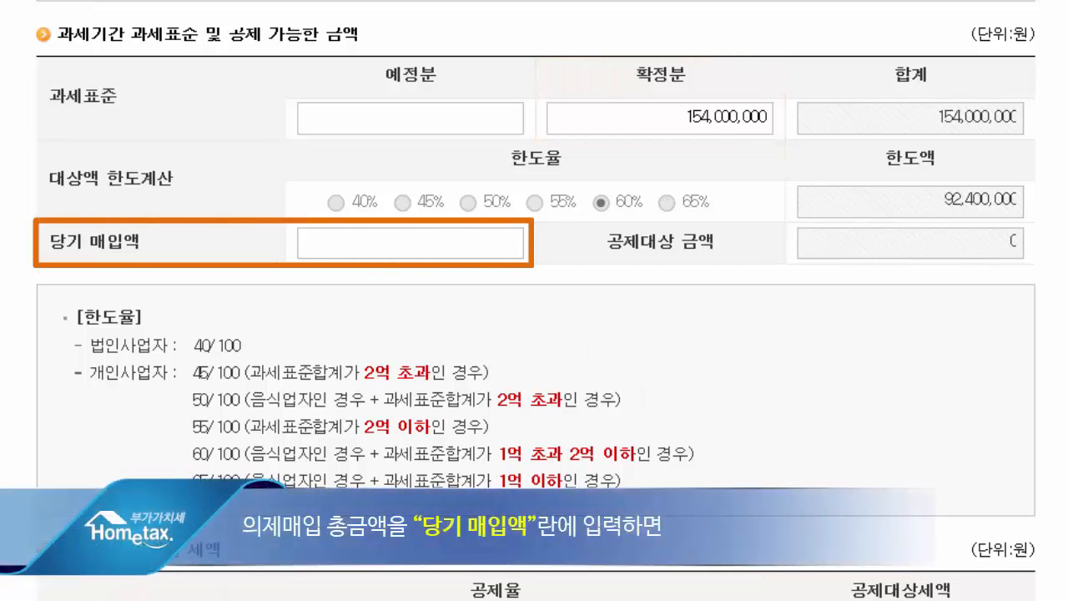
{"action": "type", "text": "32,400,000"}
{"action": "left_click", "coordinate": [1054, 374]}
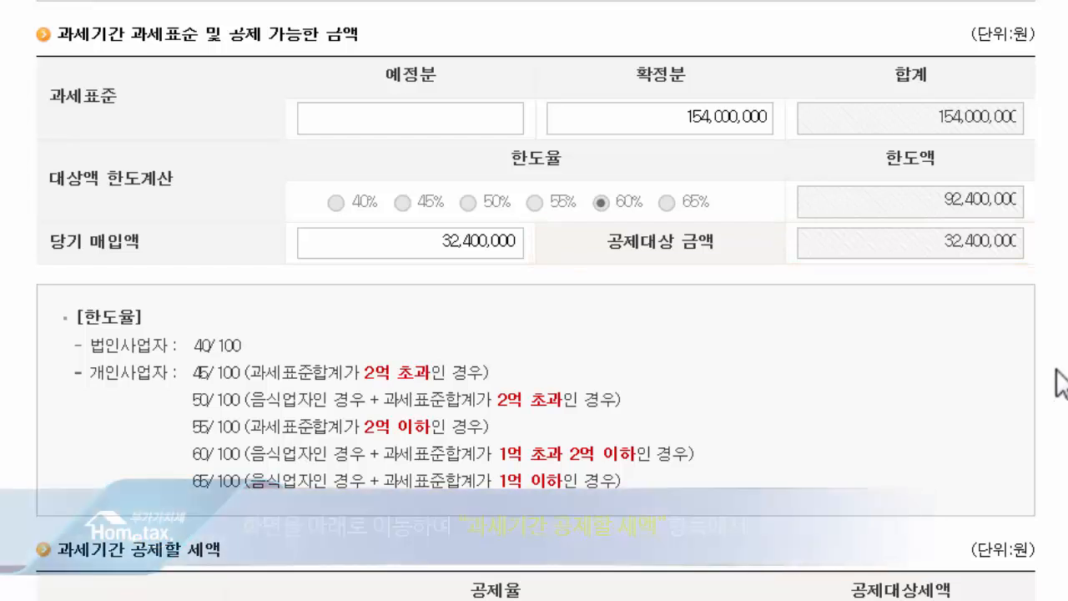
Step: Apply the 8/108 rate to the period's deductible tax and complete the deemed input tax credit report
{"action": "scroll", "coordinate": [1060, 380], "scroll_direction": "down", "scroll_amount": 5}
{"action": "scroll", "coordinate": [1057, 370], "scroll_direction": "down", "scroll_amount": 1}
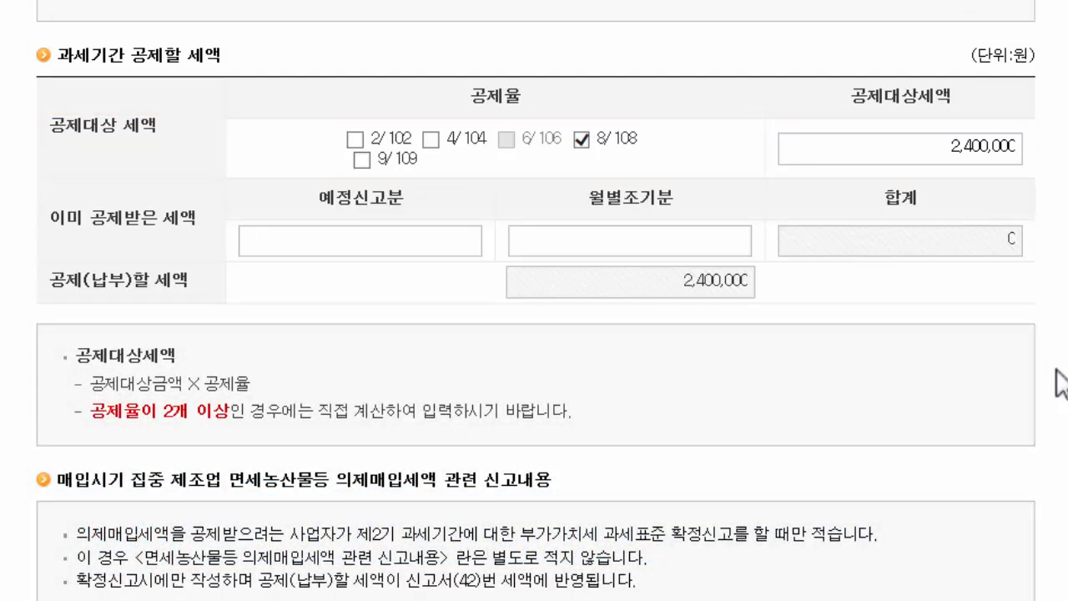
{"action": "scroll", "coordinate": [1056, 369], "scroll_direction": "down", "scroll_amount": 10}
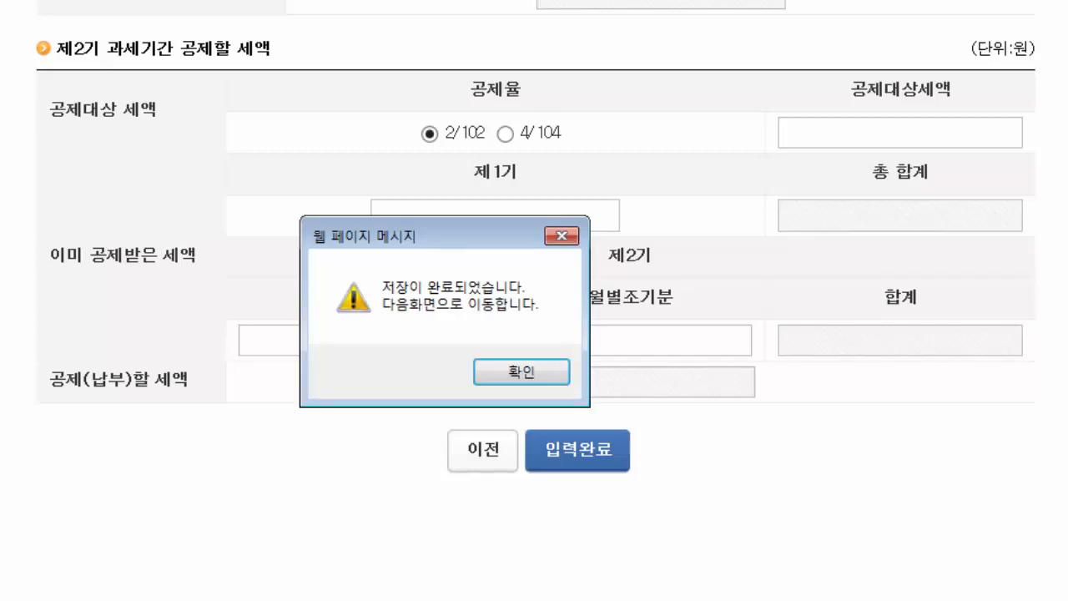
{"action": "left_click", "coordinate": [522, 366]}
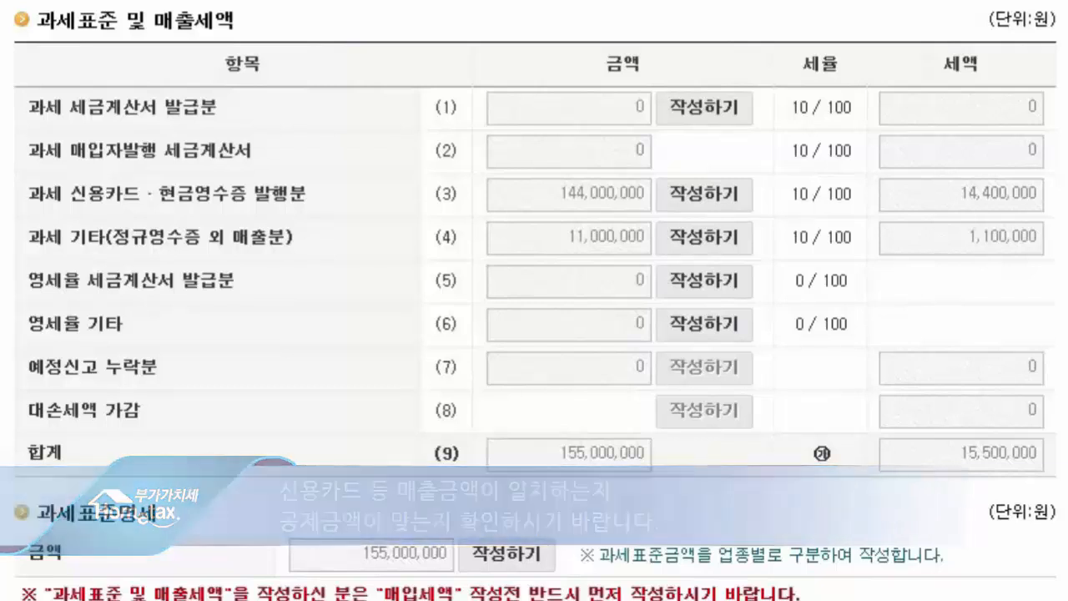
Step: Open the credit for issued card receipts (신용카드매출전표등 발행공제 등) and accept its automatic calculation
{"action": "scroll", "coordinate": [535, 301], "scroll_direction": "down", "scroll_amount": 5}
{"action": "scroll", "coordinate": [534, 301], "scroll_direction": "down", "scroll_amount": 4}
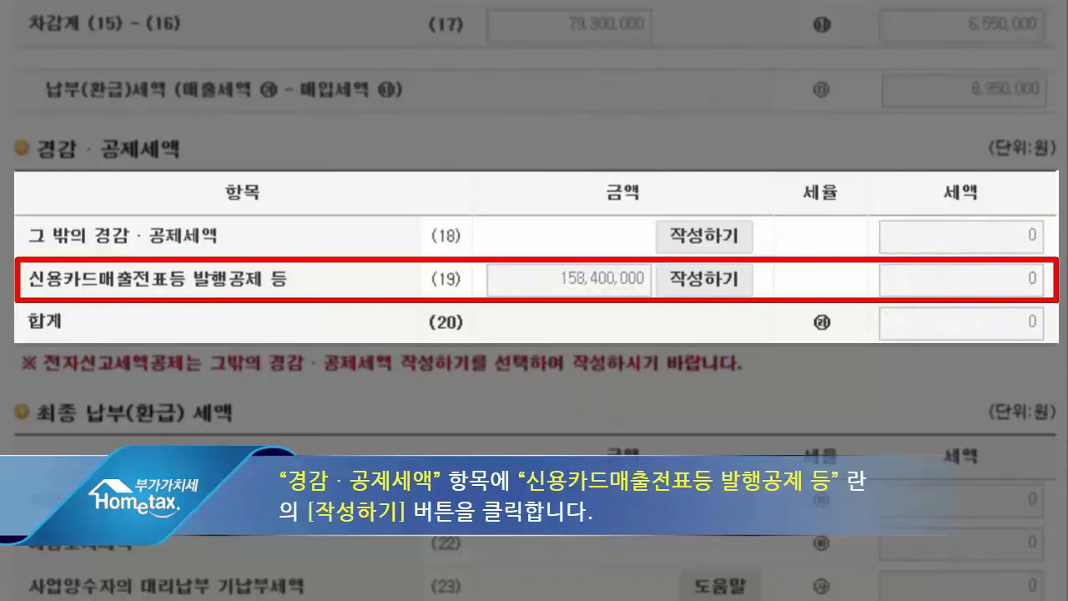
{"action": "scroll", "coordinate": [534, 300], "scroll_direction": "down", "scroll_amount": 2}
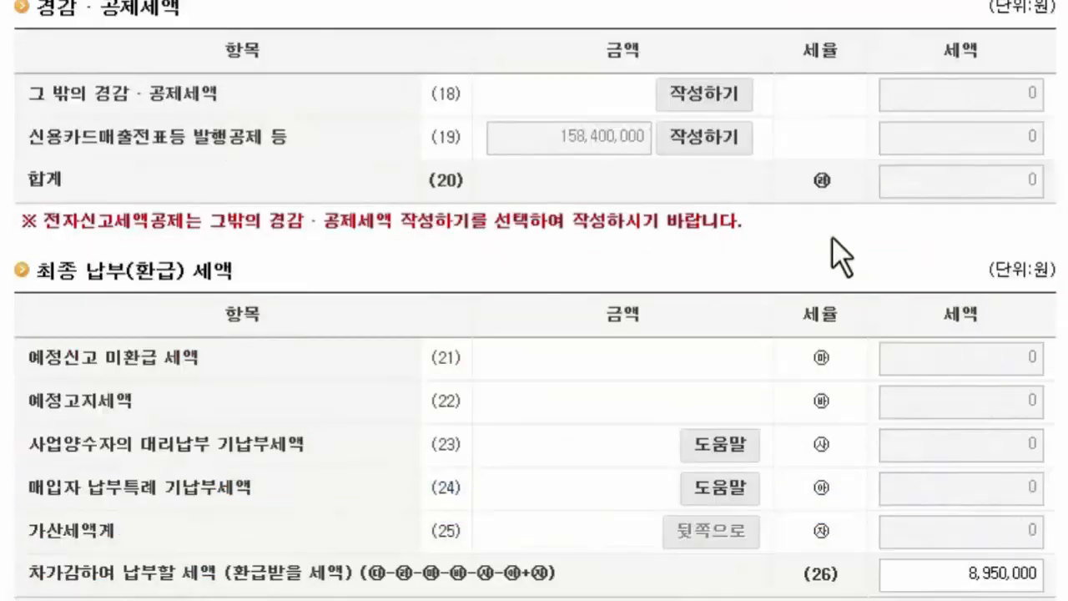
{"action": "left_click", "coordinate": [699, 140]}
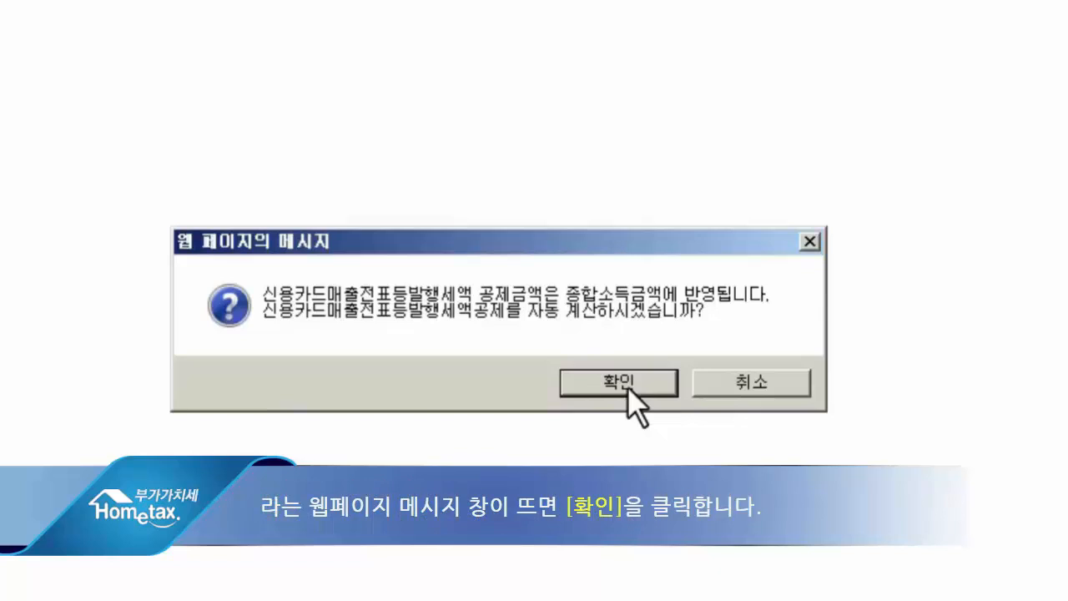
{"action": "left_click", "coordinate": [627, 384]}
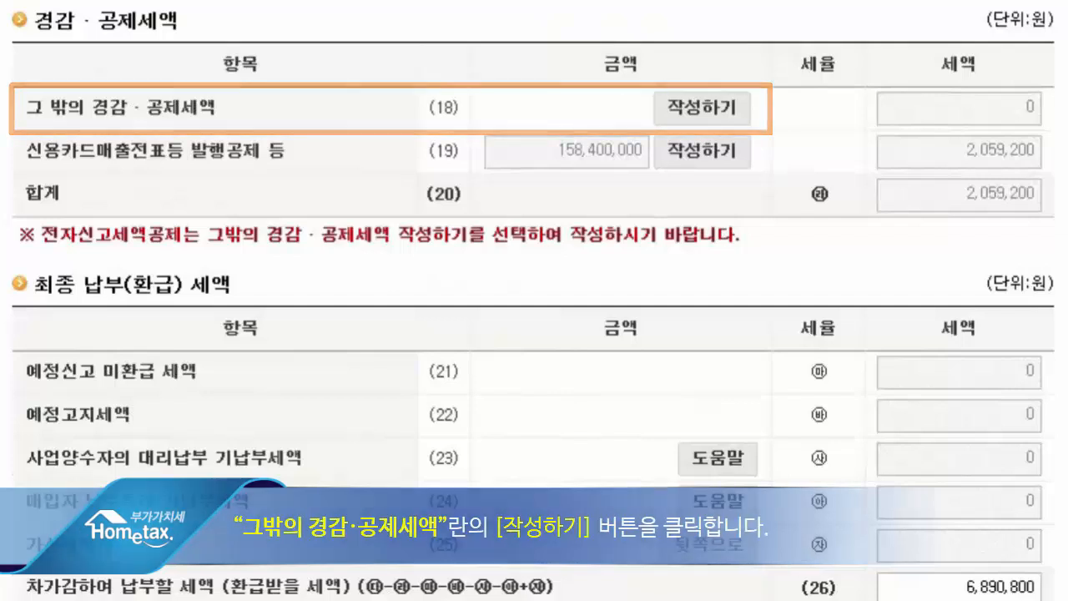
Step: Open the other reductions and credits form (그 밖의 경감·공제세액) and complete it with the electronic filing tax credit (전자신고 세액공제)
{"action": "left_click", "coordinate": [725, 115]}
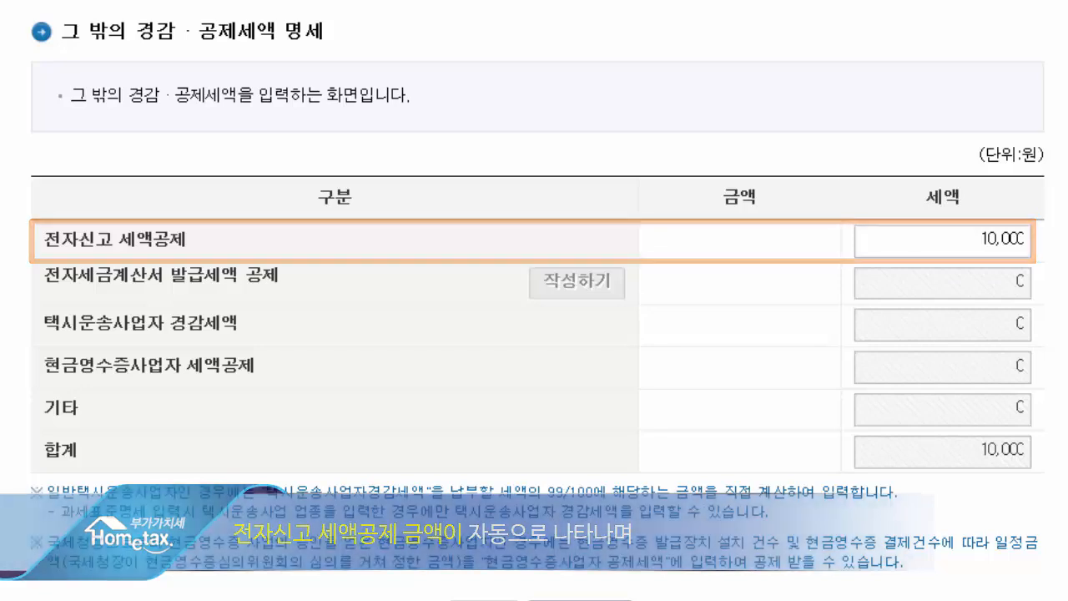
{"action": "scroll", "coordinate": [534, 334], "scroll_direction": "down", "scroll_amount": 2}
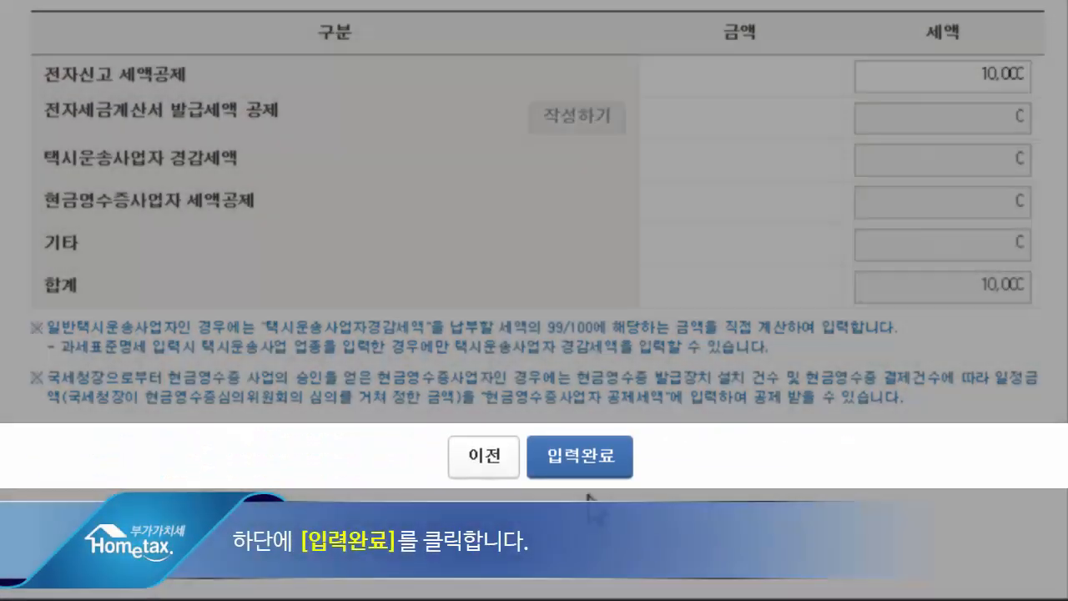
{"action": "left_click", "coordinate": [586, 458]}
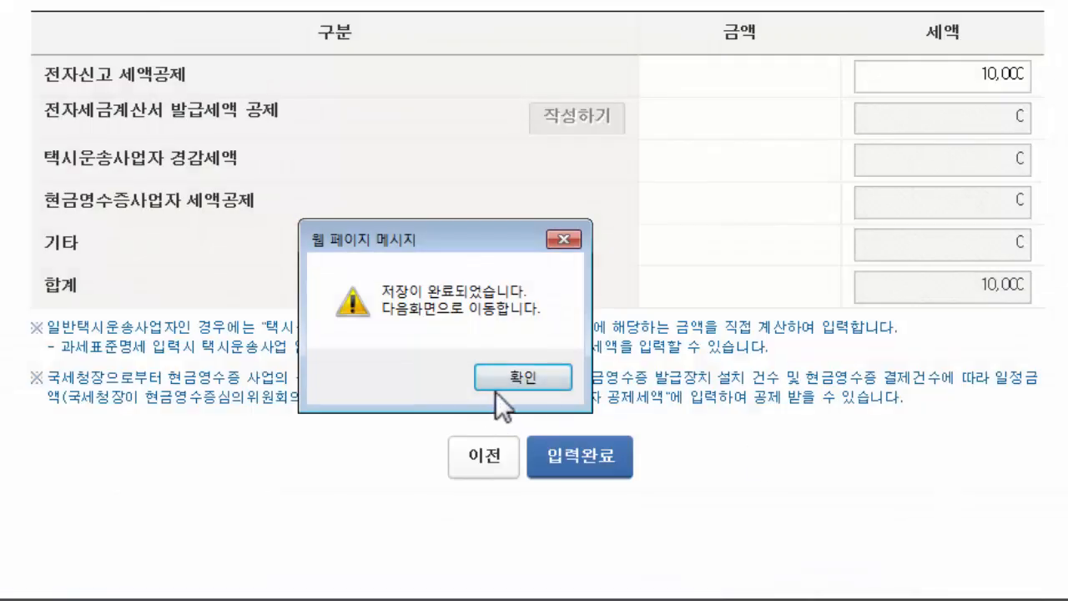
{"action": "left_click", "coordinate": [519, 379]}
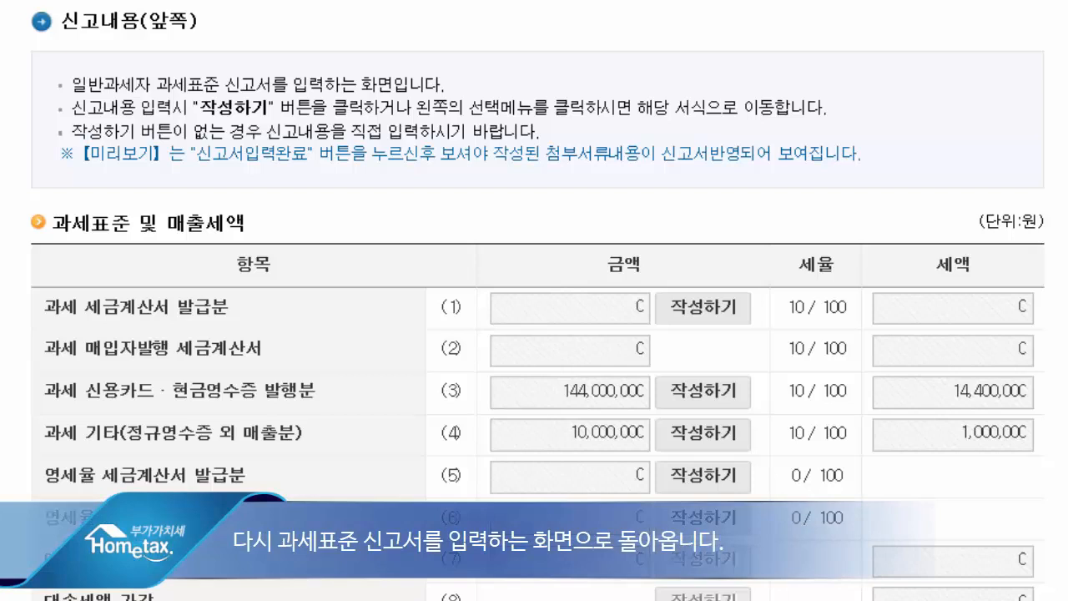
{"action": "scroll", "coordinate": [534, 300], "scroll_direction": "down", "scroll_amount": 12}
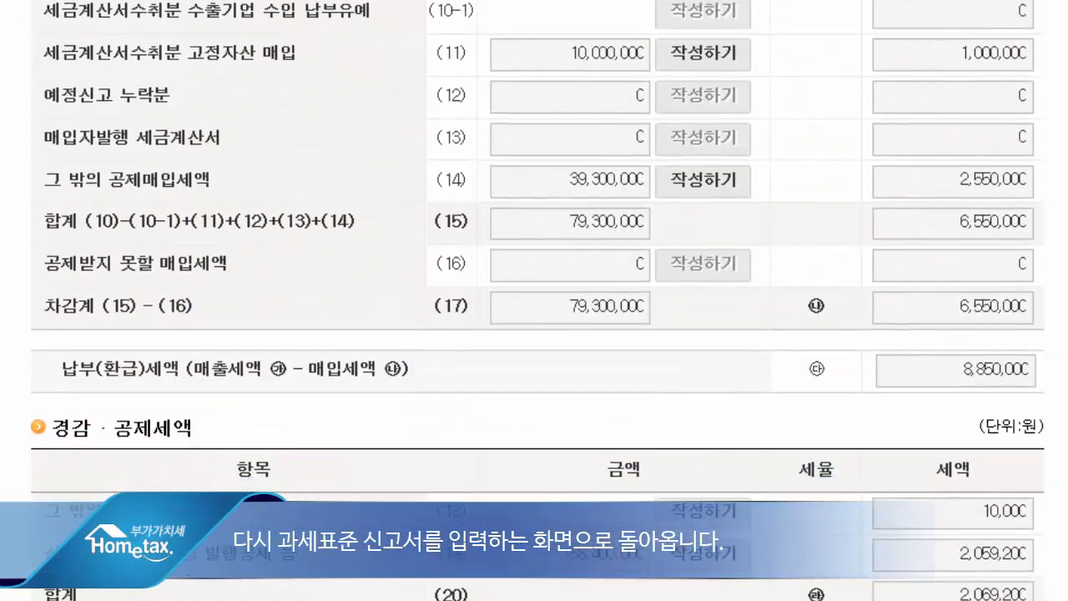
Step: In the received invoices form (계산서 수취금액), add the supplier by business registration number with 1 invoice and a purchase amount of 27,000,000 won
{"action": "scroll", "coordinate": [534, 300], "scroll_direction": "down", "scroll_amount": 10}
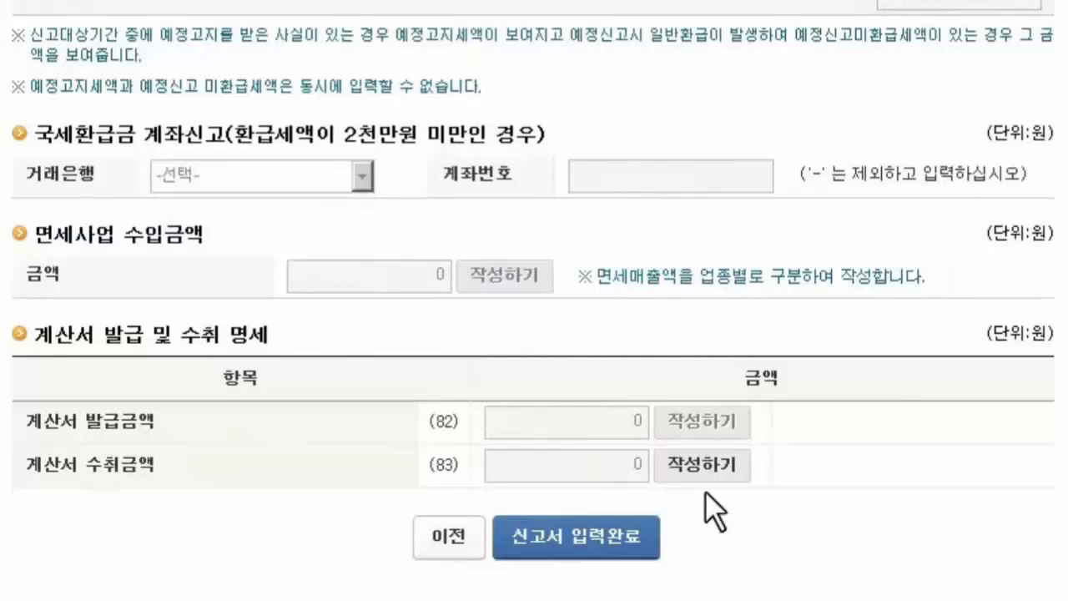
{"action": "left_click", "coordinate": [696, 469]}
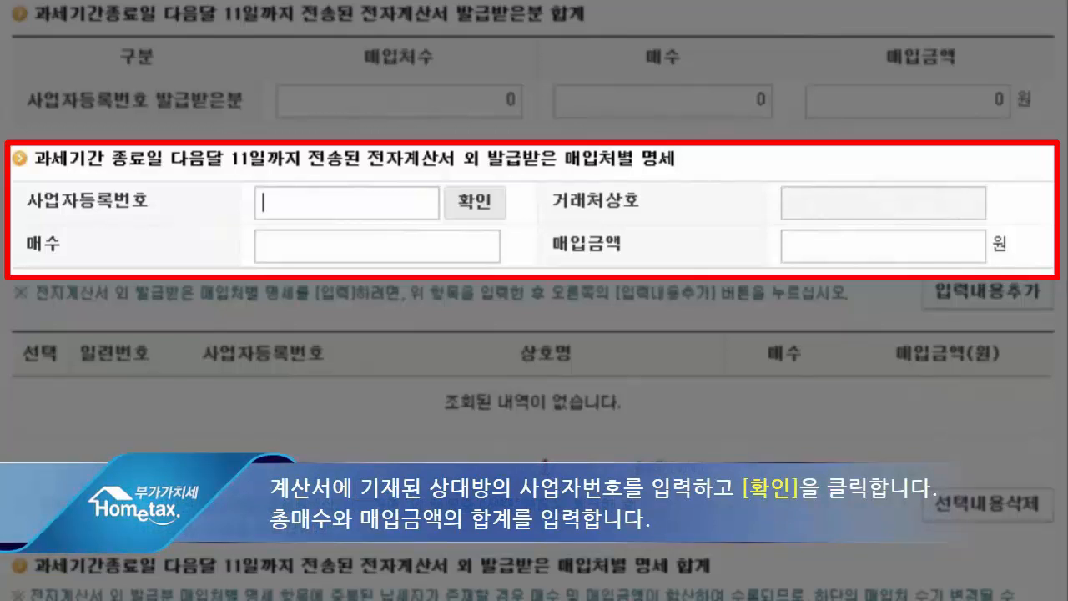
{"action": "left_click", "coordinate": [494, 207]}
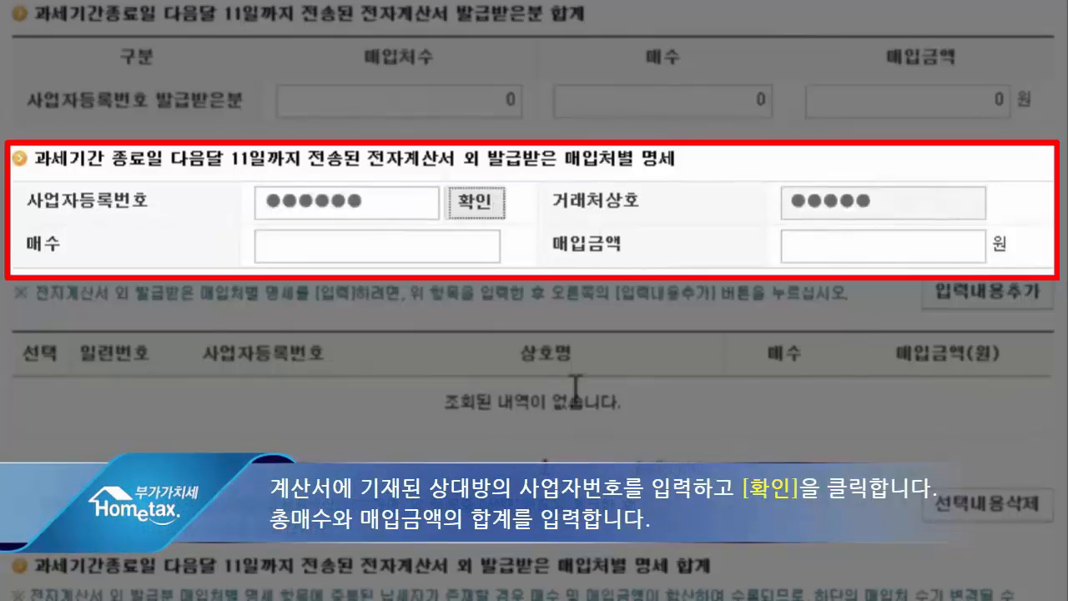
{"action": "left_click", "coordinate": [396, 247]}
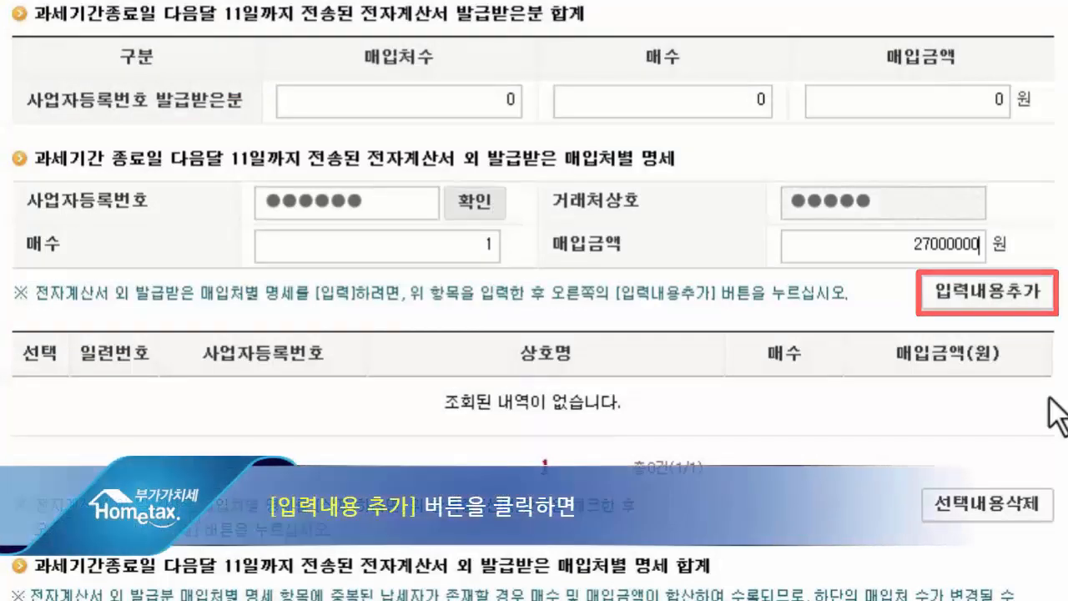
{"action": "left_click", "coordinate": [1020, 296]}
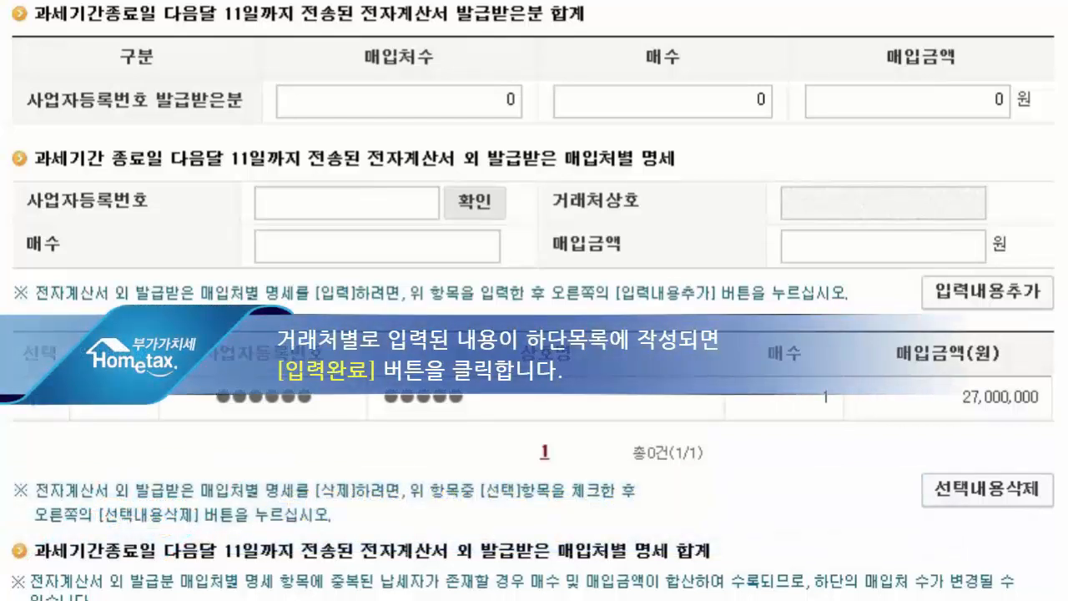
{"action": "scroll", "coordinate": [534, 301], "scroll_direction": "down", "scroll_amount": 5}
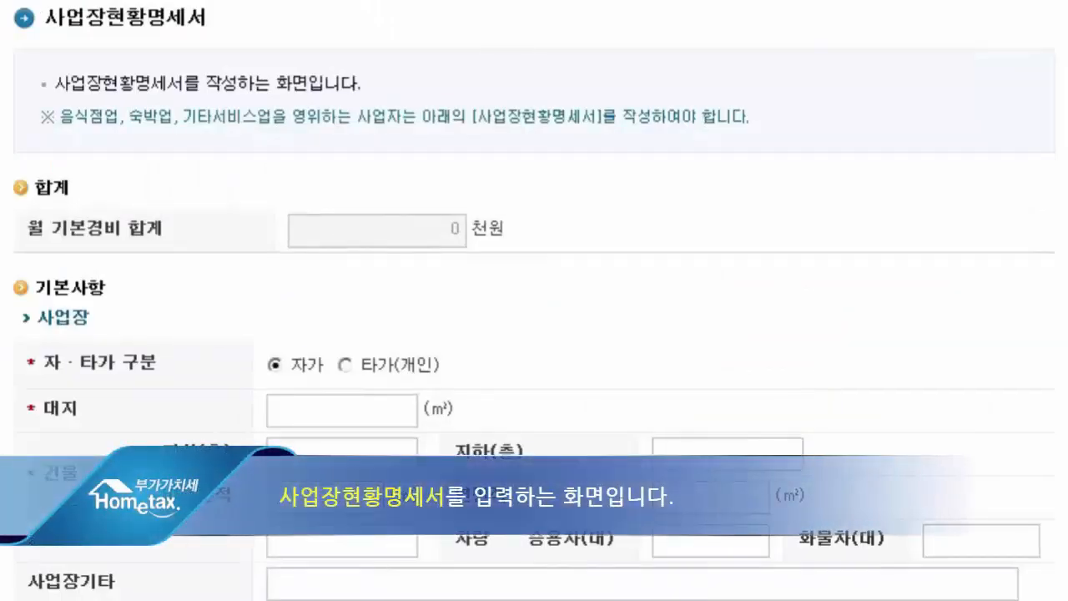
Step: Save the business status statement as rented (타가) with 50 tables, 1 chair, parking, and thousand-won costs: deposit 50,000, rent 1,000, electricity/gas 1,000, water 50, labor 5,000
{"action": "scroll", "coordinate": [534, 301], "scroll_direction": "down", "scroll_amount": 2}
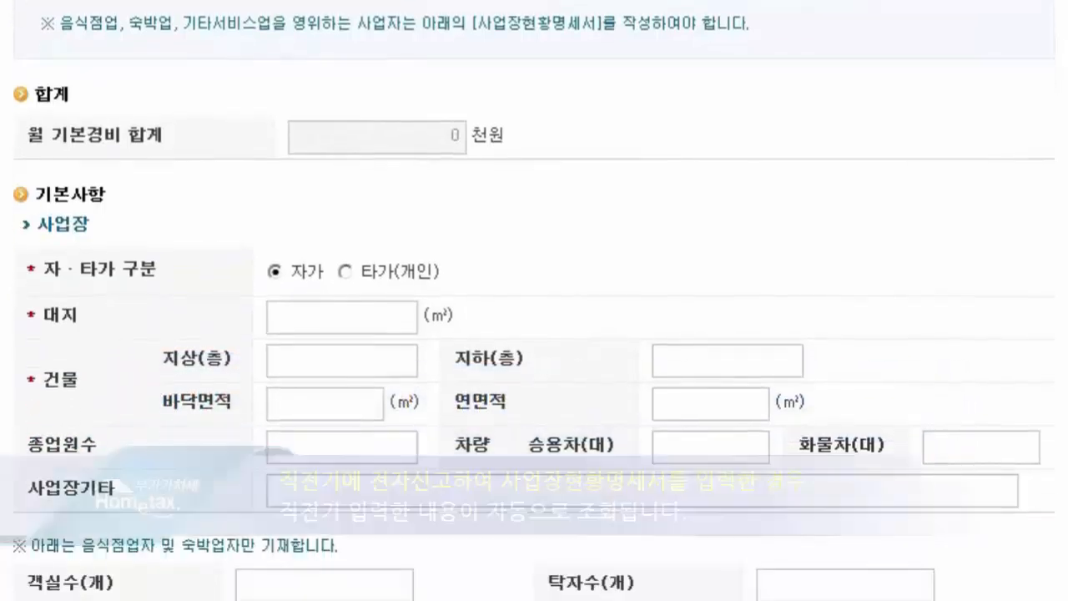
{"action": "scroll", "coordinate": [534, 300], "scroll_direction": "down", "scroll_amount": 1}
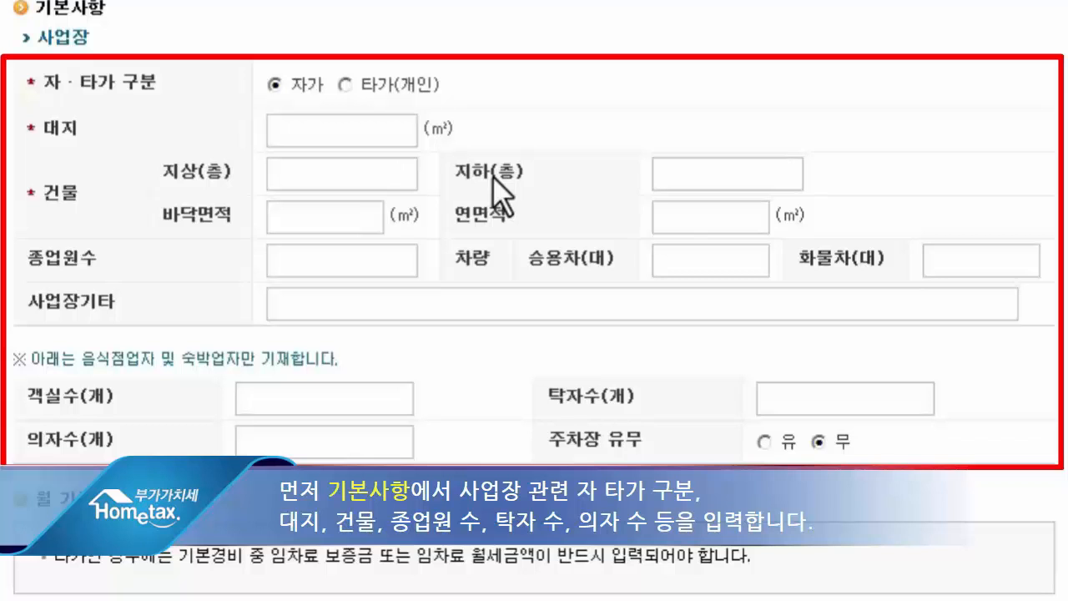
{"action": "left_click", "coordinate": [345, 85]}
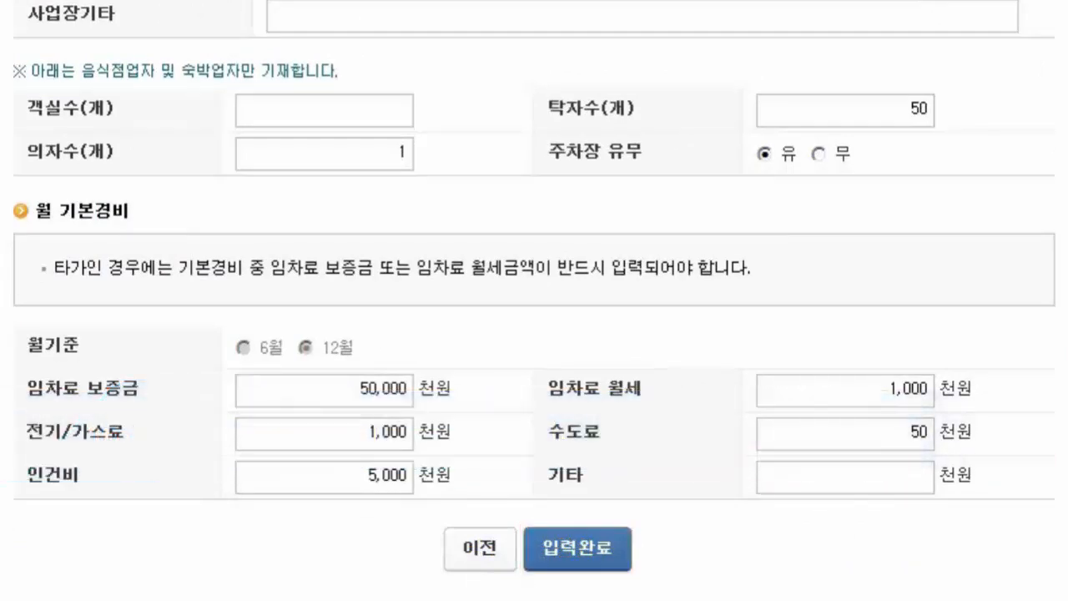
{"action": "left_click", "coordinate": [612, 551]}
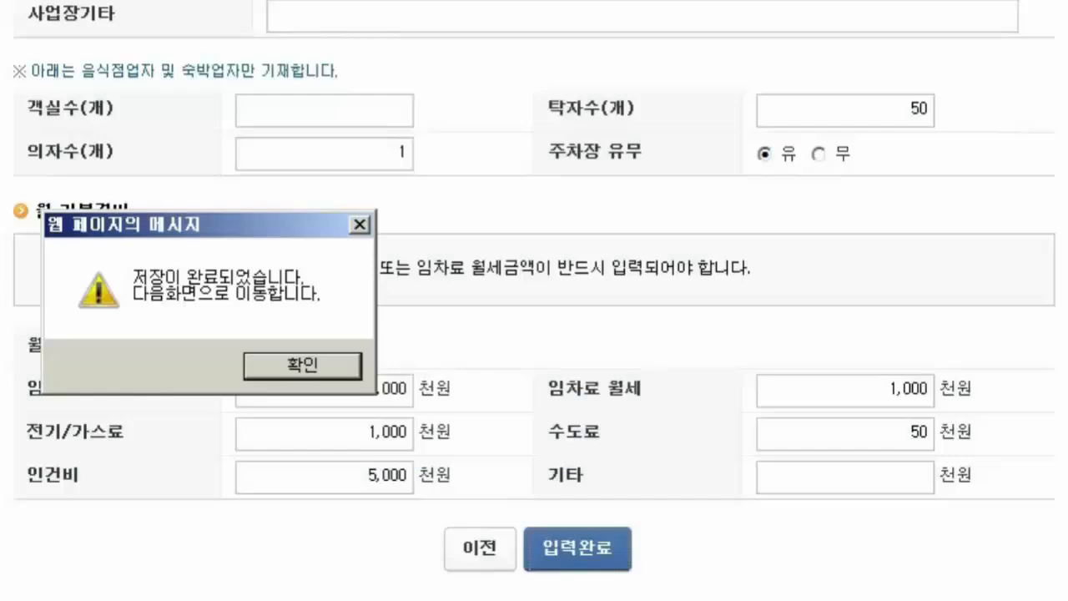
{"action": "left_click", "coordinate": [312, 379]}
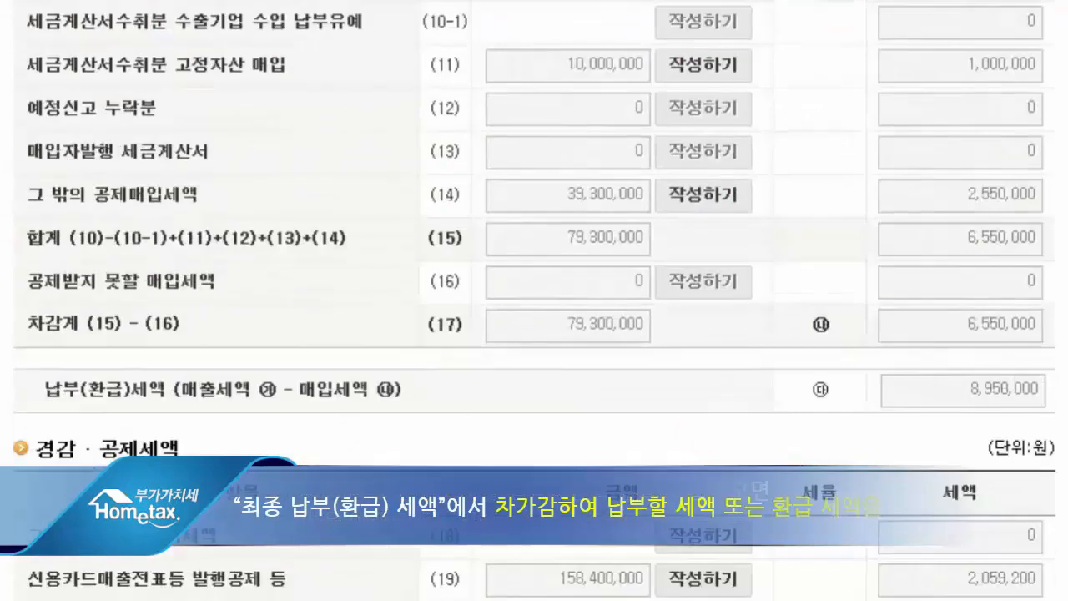
Step: Save the completed VAT return and submit it, accepting the notice about the filing receipt
{"action": "scroll", "coordinate": [534, 300], "scroll_direction": "down", "scroll_amount": 8}
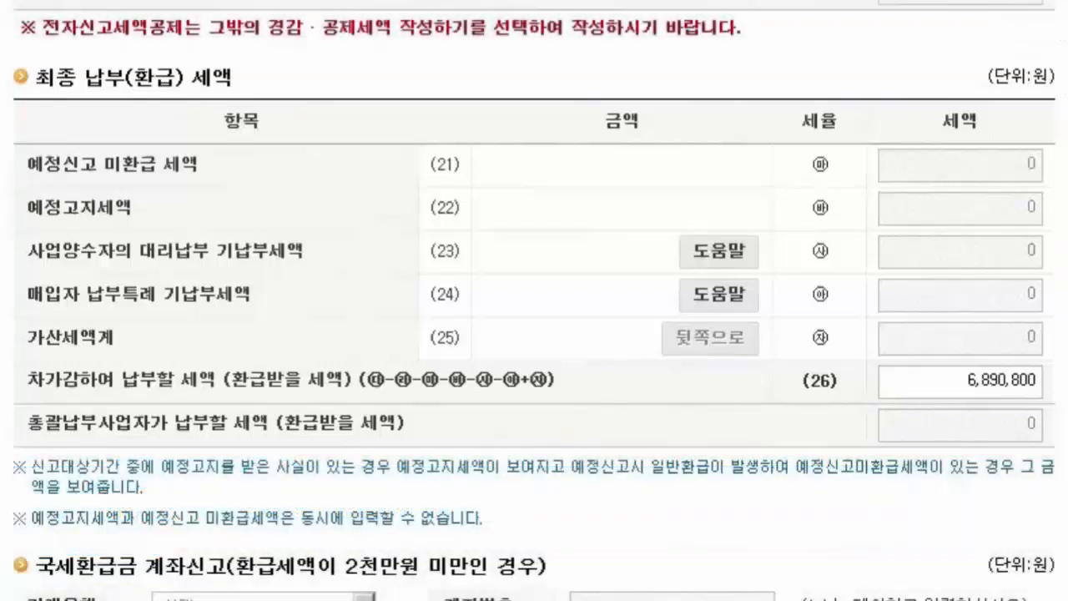
{"action": "scroll", "coordinate": [534, 300], "scroll_direction": "down", "scroll_amount": 5}
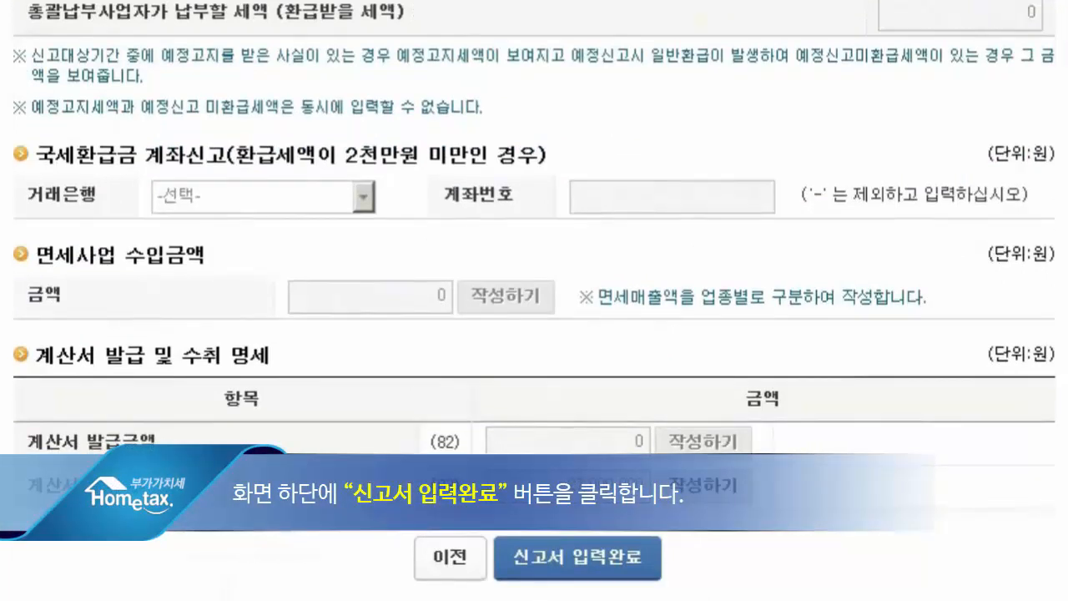
{"action": "left_click", "coordinate": [586, 558]}
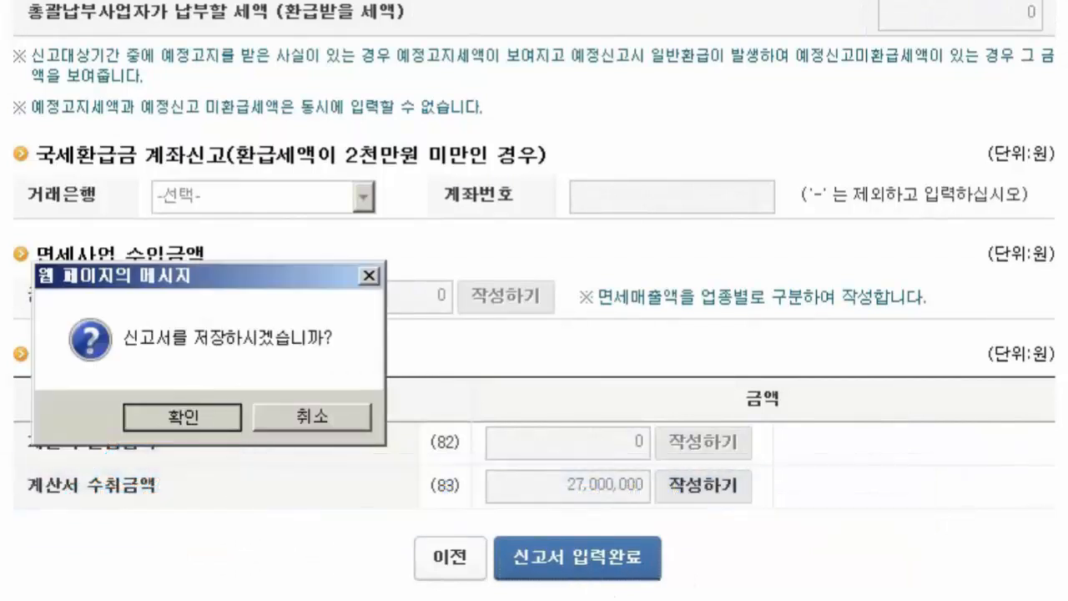
{"action": "key", "text": "Return"}
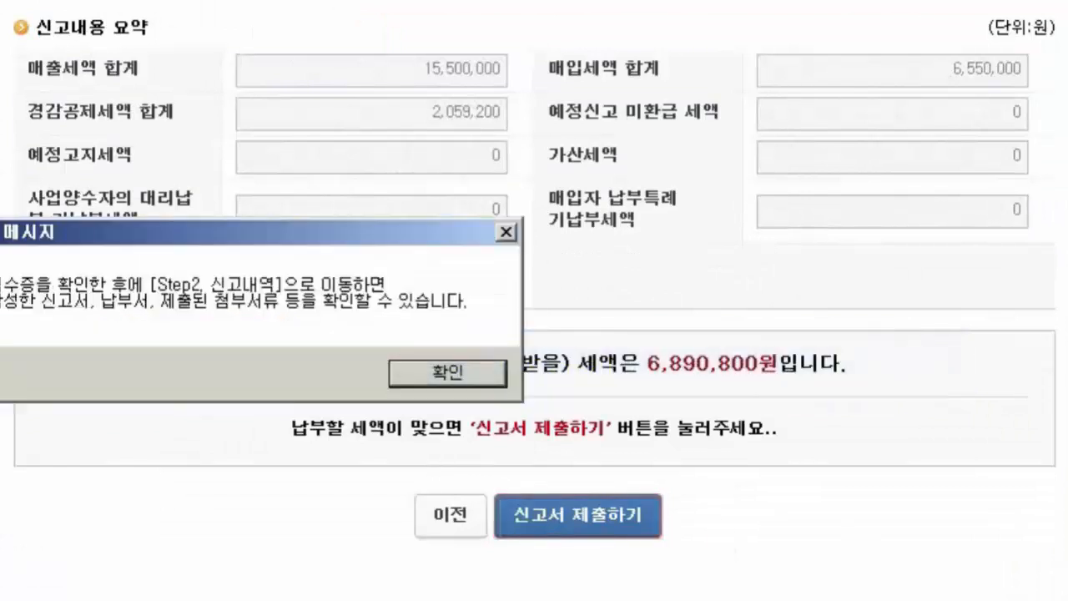
{"action": "left_click", "coordinate": [523, 387]}
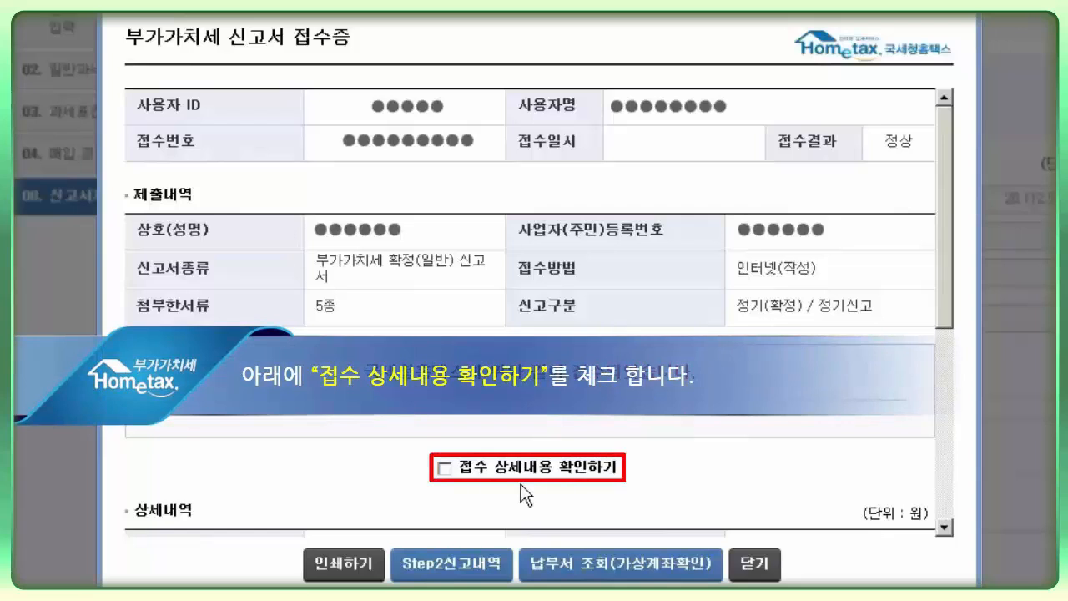
Step: Acknowledge the detailed contents of the filing receipt (접수증) and go to the Step 2 filing history (신고내역)
{"action": "left_click", "coordinate": [445, 468]}
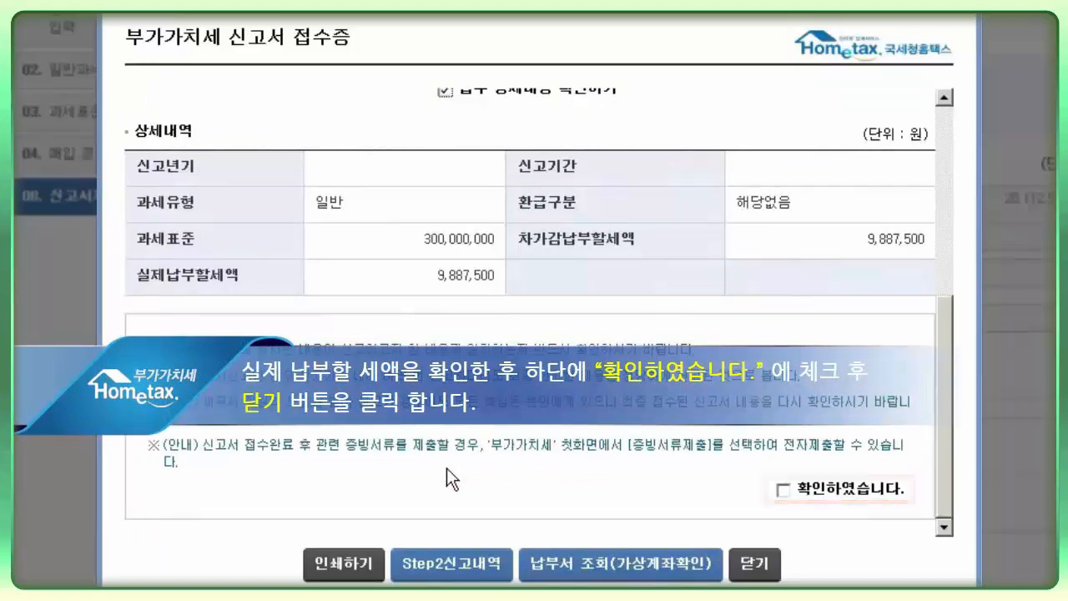
{"action": "left_click", "coordinate": [785, 490]}
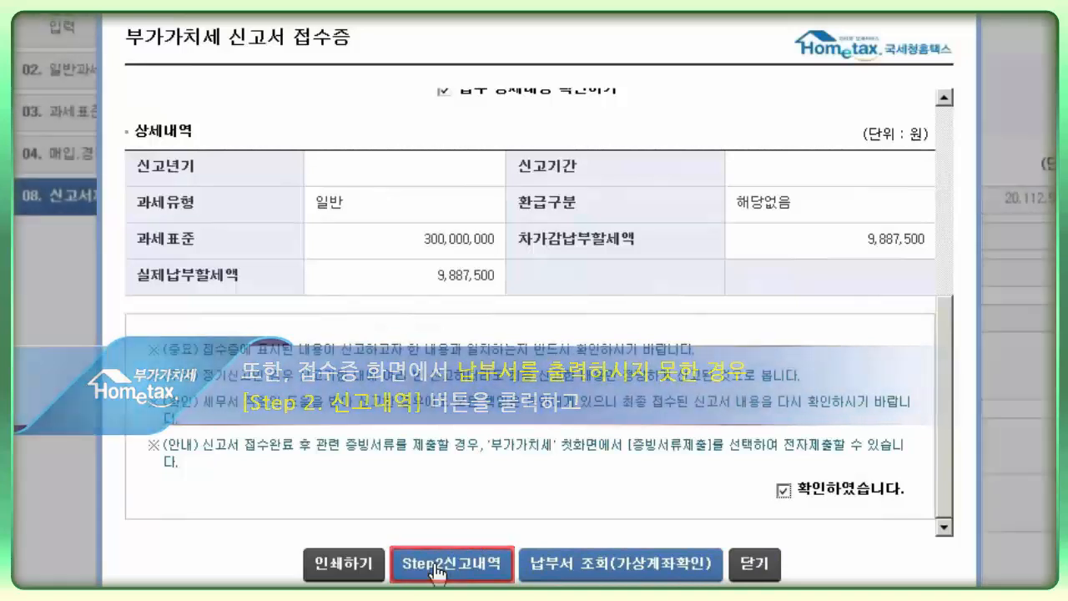
{"action": "left_click", "coordinate": [435, 567]}
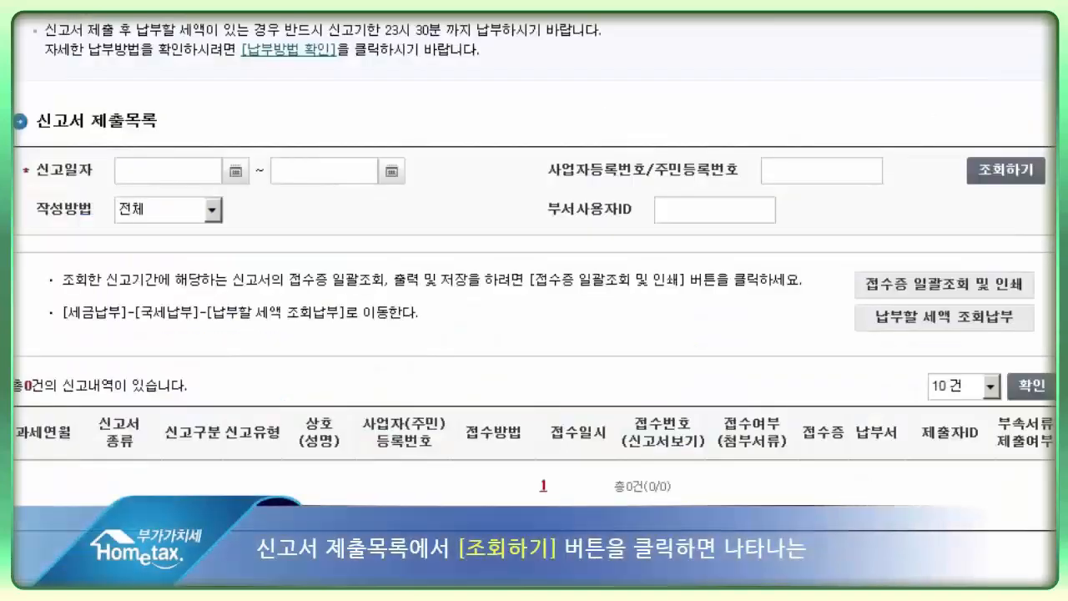